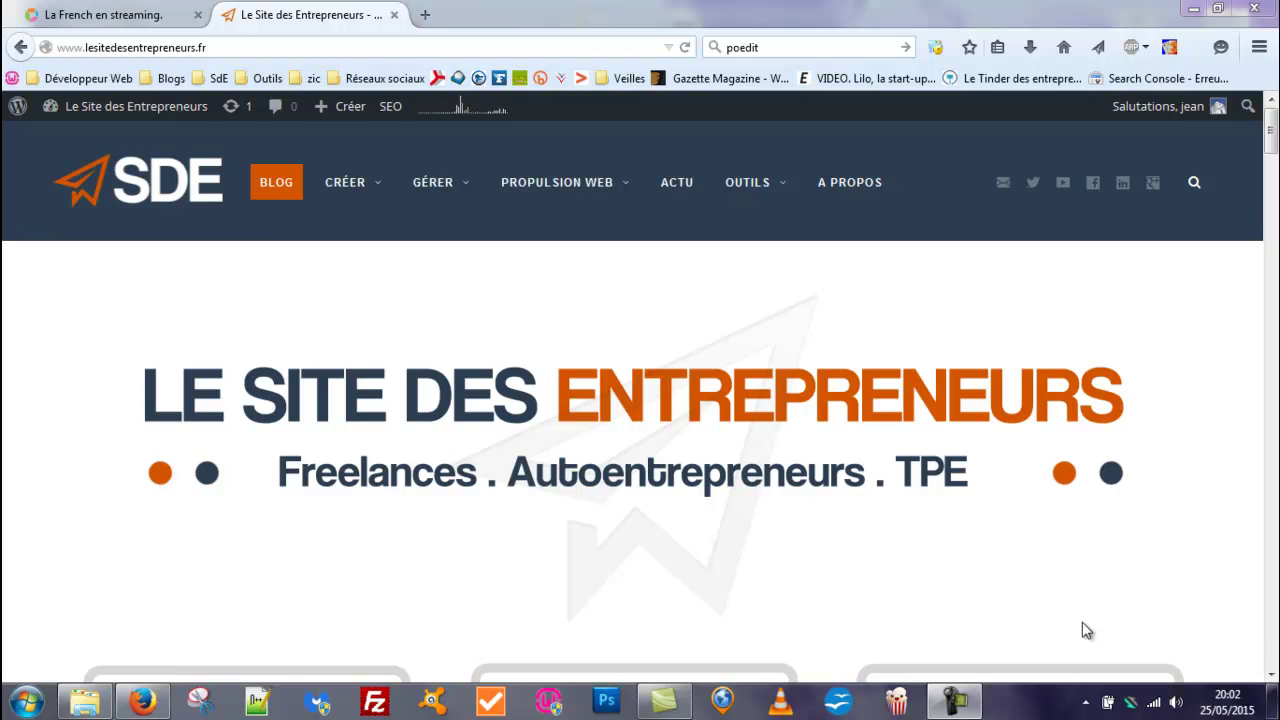
pyautogui.moveTo(1271, 142); pyautogui.dragTo(1273, 257)
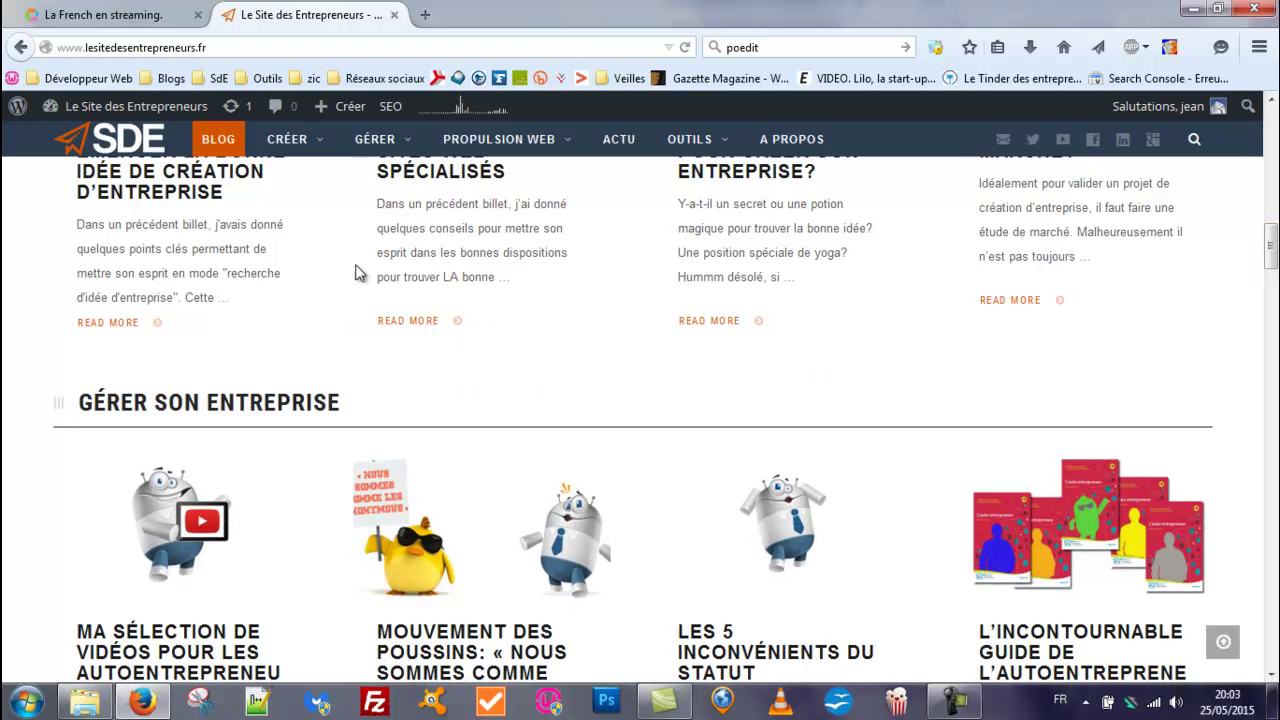
pyautogui.scroll(10, 590, 362)
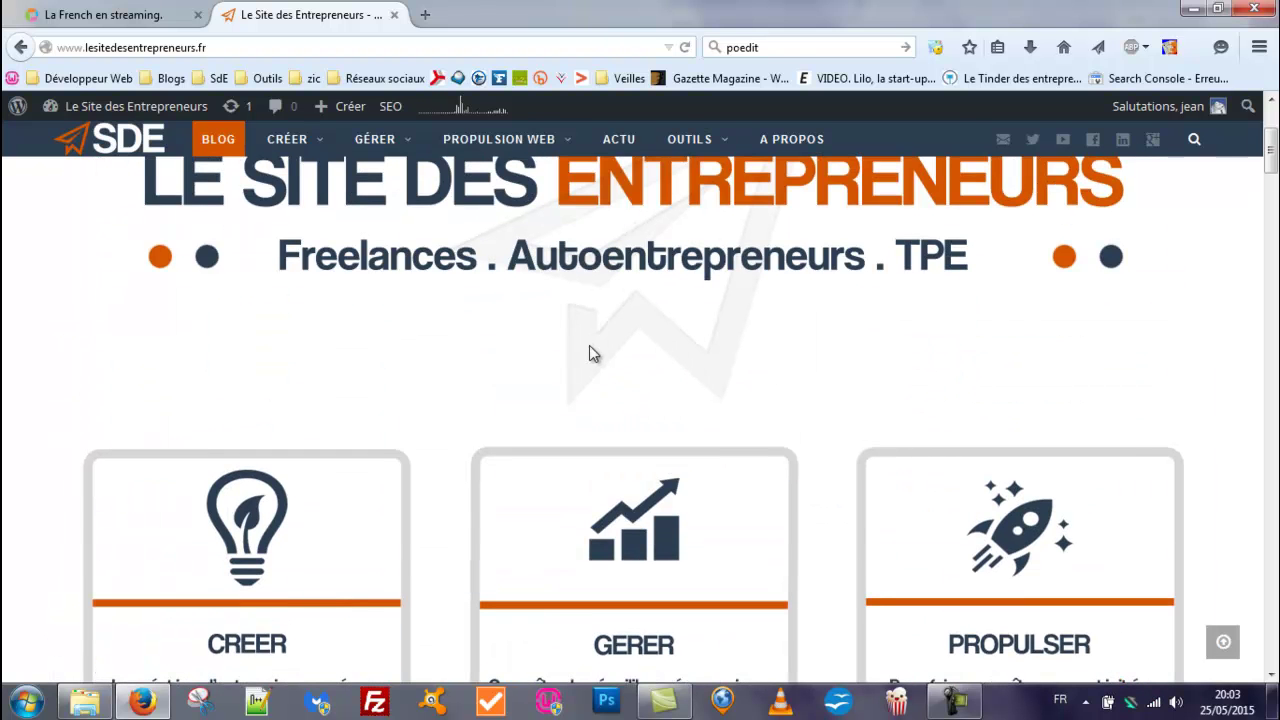
# Search the web for poedit in a new tab and open poedit.net to view the Windows download offer
pyautogui.click(428, 14)
pyautogui.click(821, 43)
pyautogui.click(825, 76)
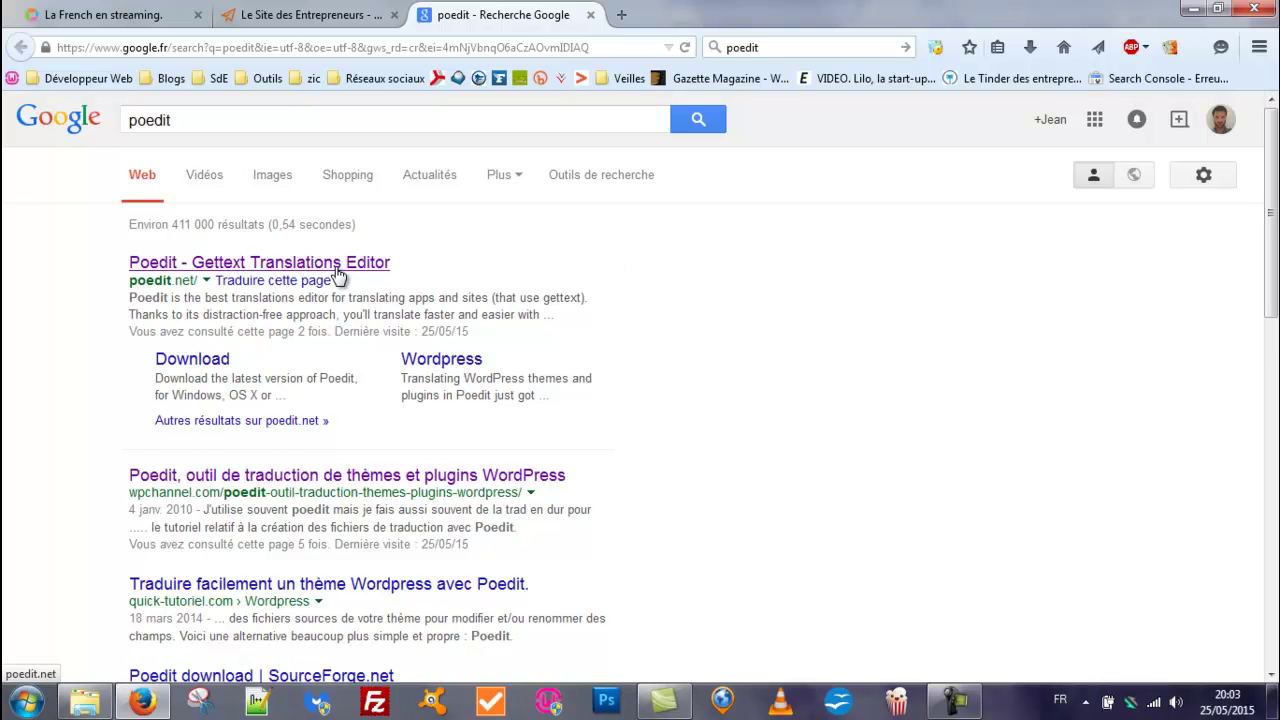
pyautogui.click(338, 266)
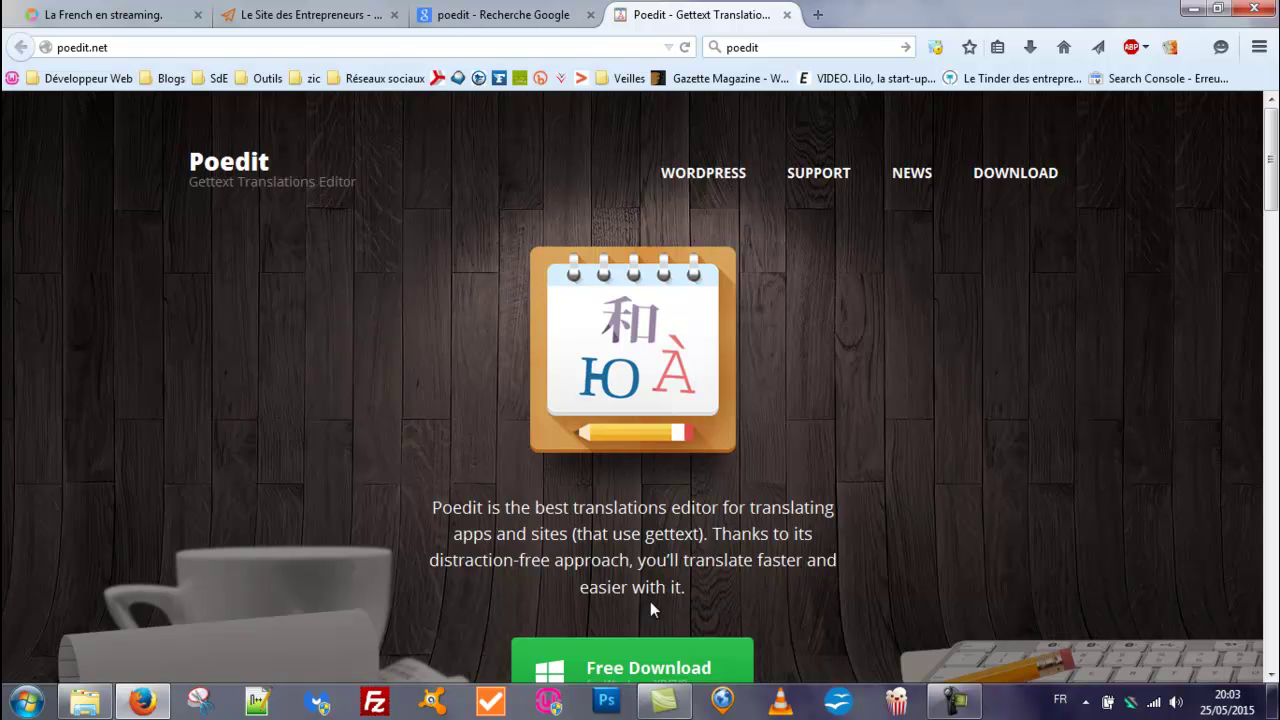
pyautogui.scroll(-2, 957, 488)
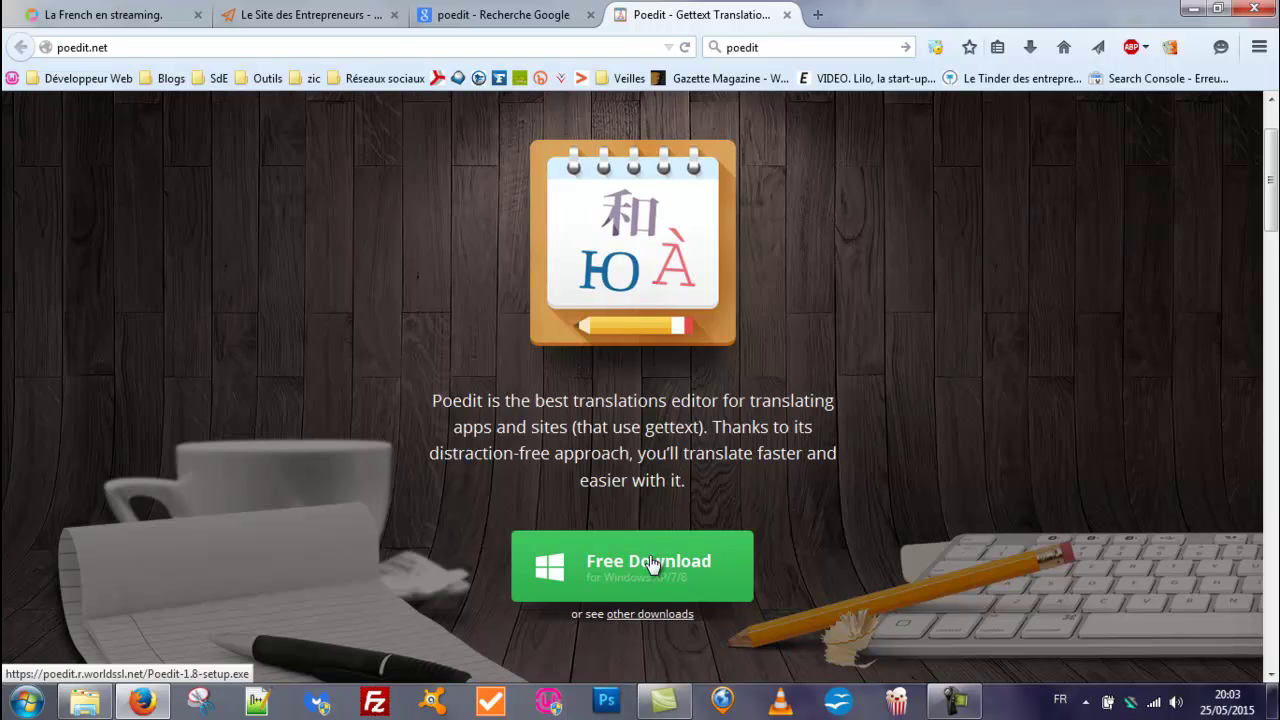
pyautogui.scroll(2, 750, 455)
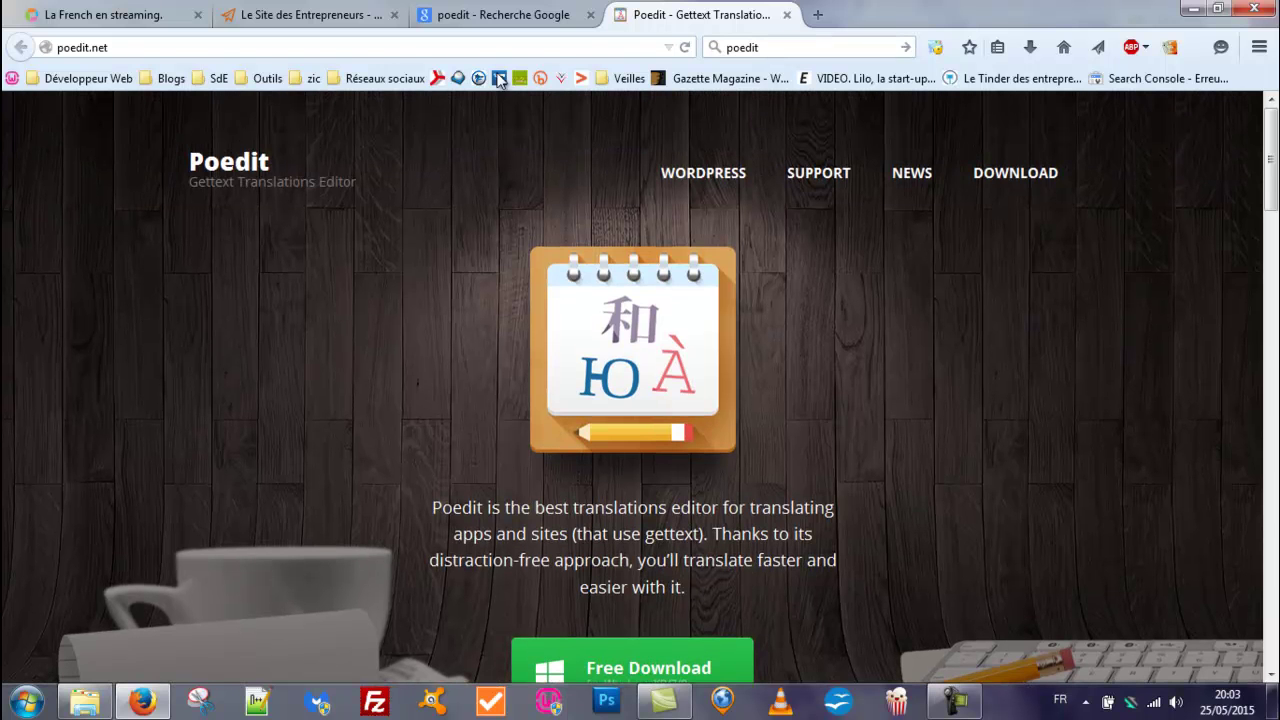
pyautogui.scroll(-2, 720, 655)
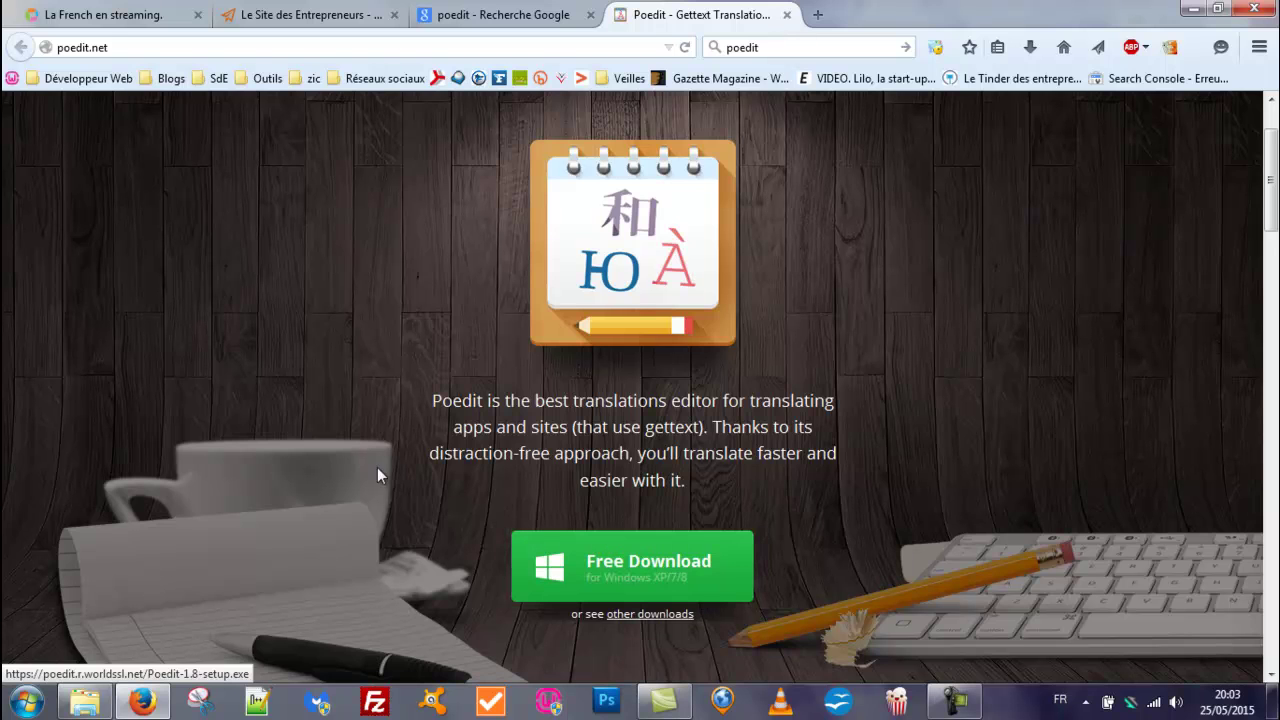
# Find and launch the installed Poedit program, then minimize its window
pyautogui.click(26, 701)
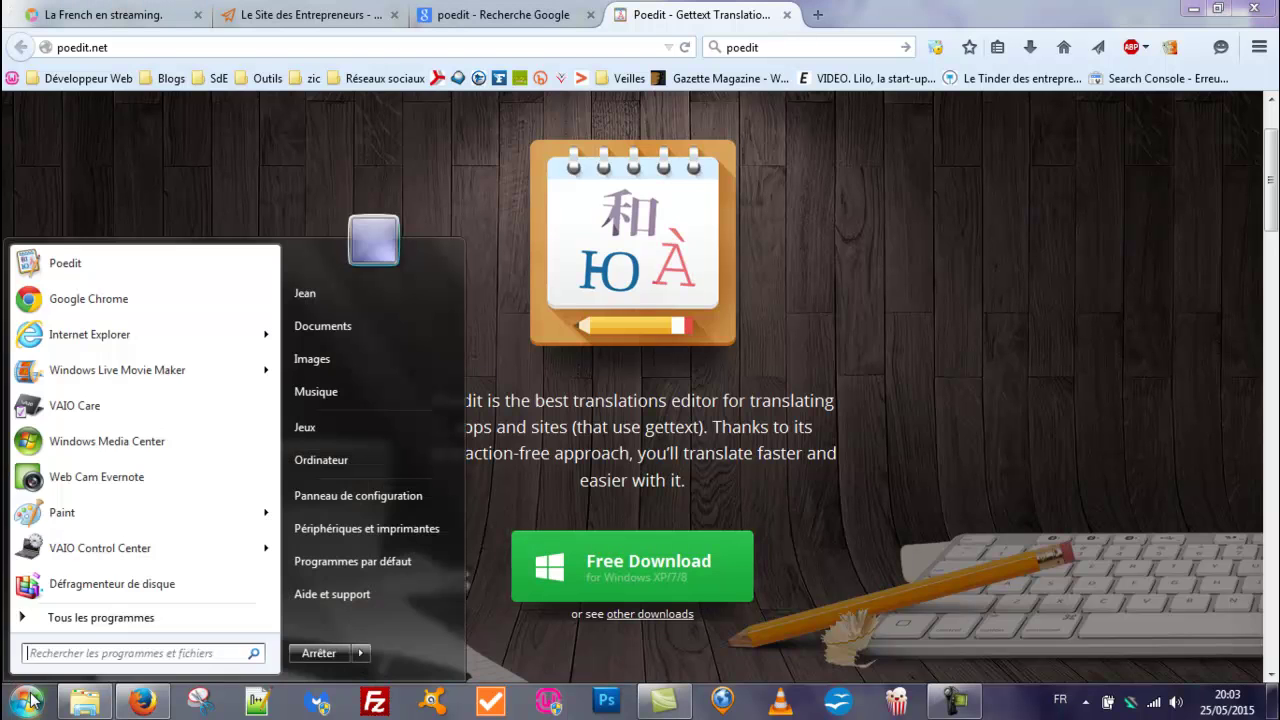
pyautogui.write('poedit')
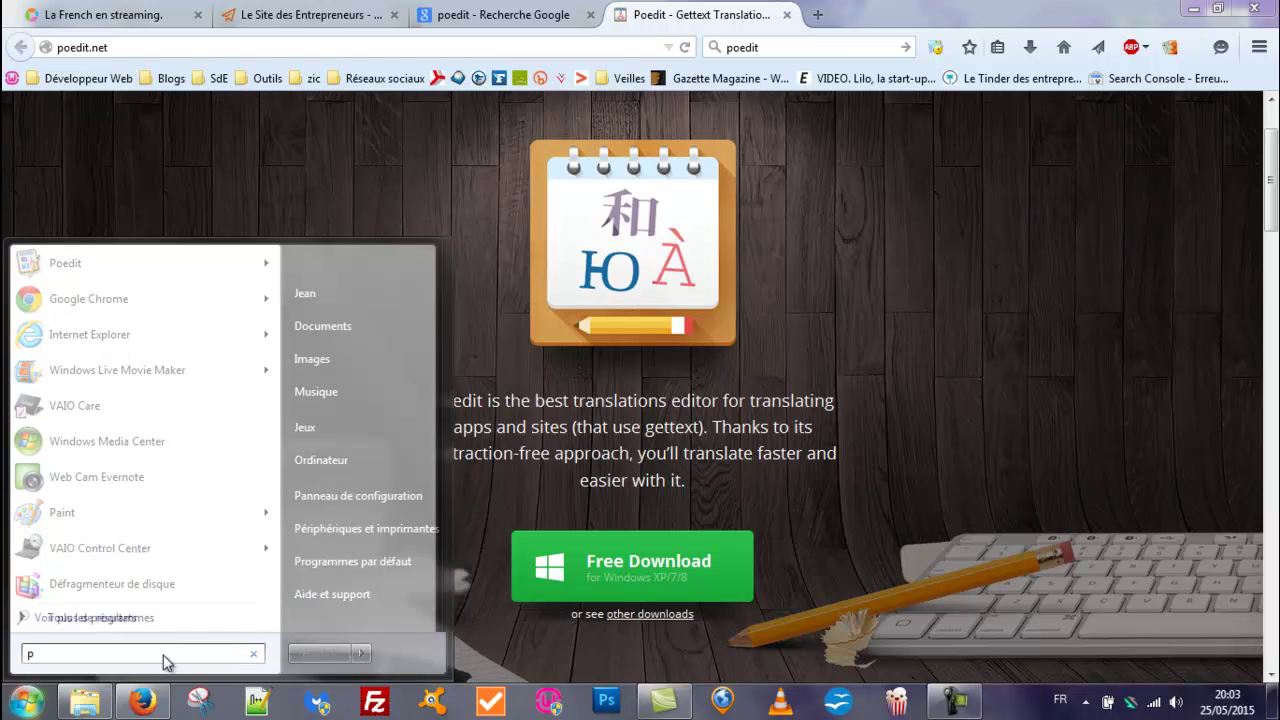
pyautogui.press('Return')
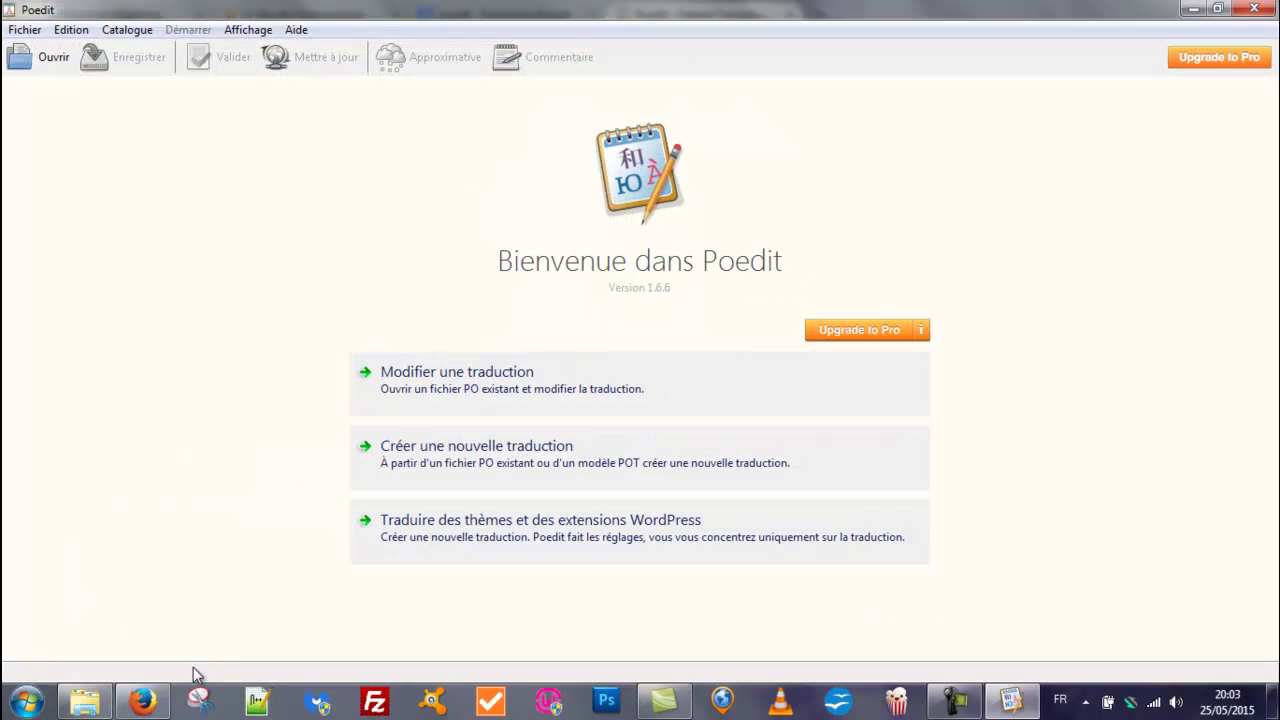
pyautogui.click(1193, 10)
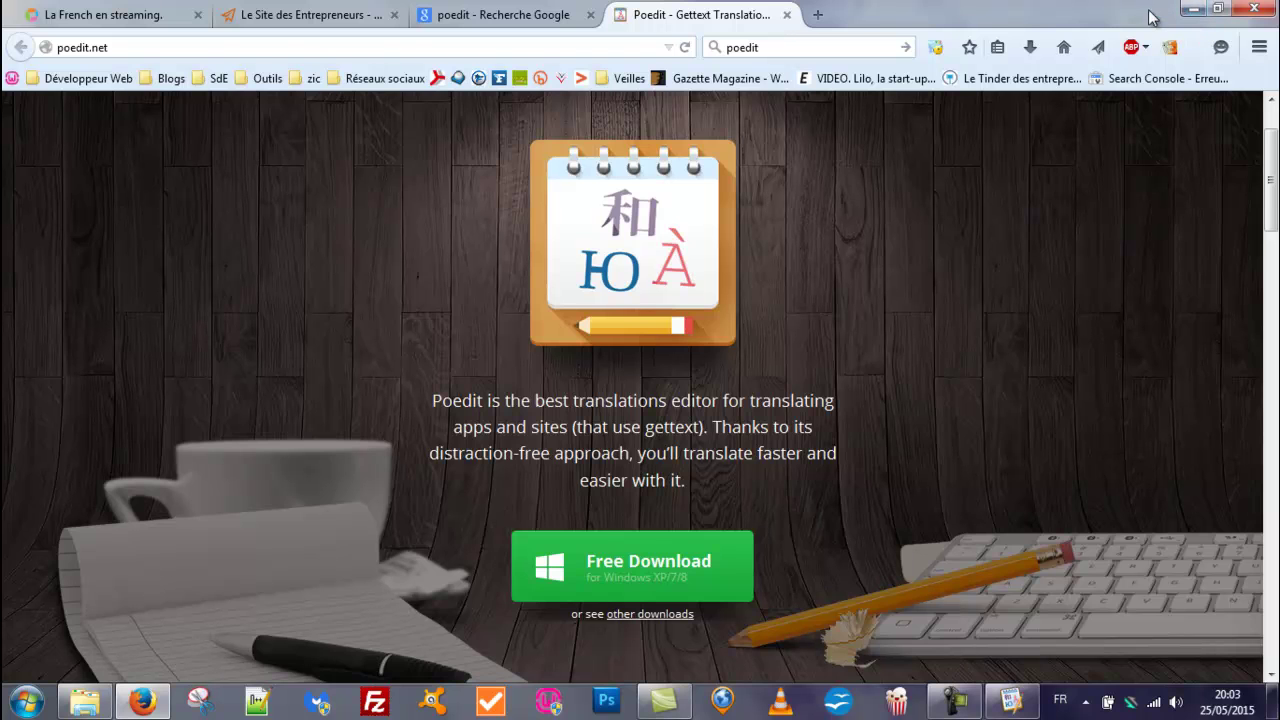
# Open the WordPress dashboard of Le Site des Entrepreneurs and check the active theme on the installed themes page
pyautogui.click(284, 14)
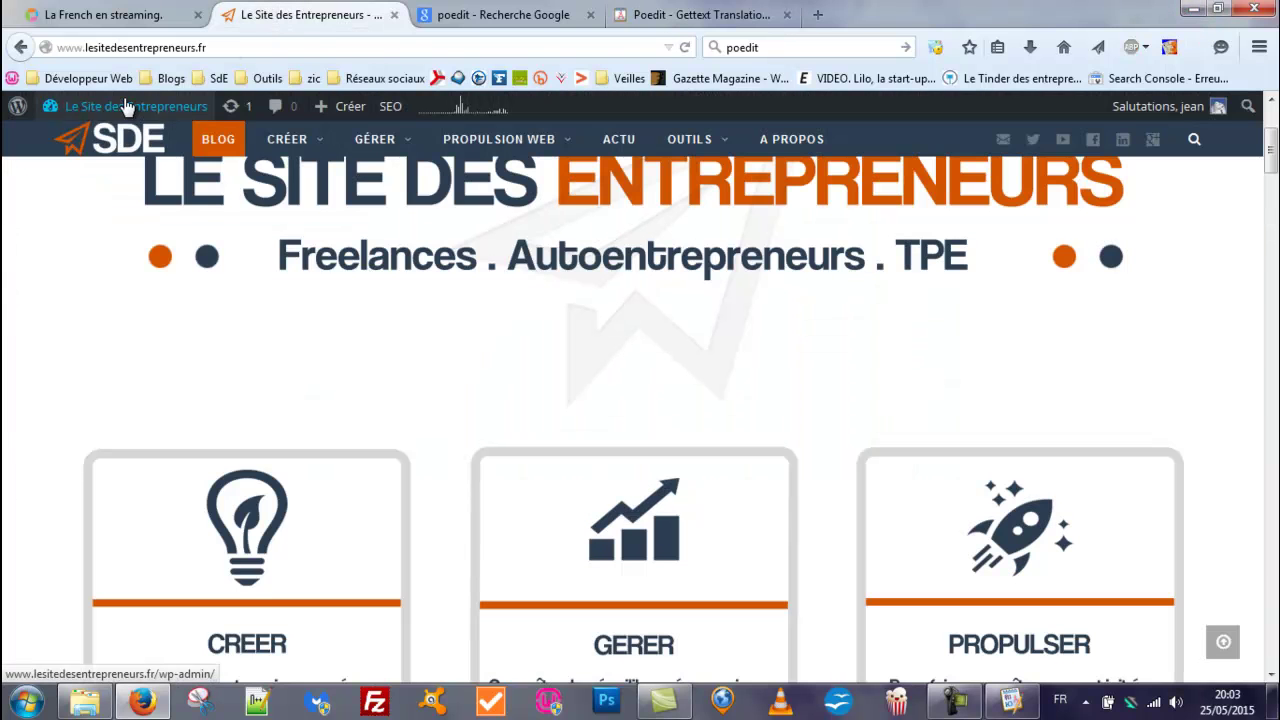
pyautogui.moveTo(127, 107)
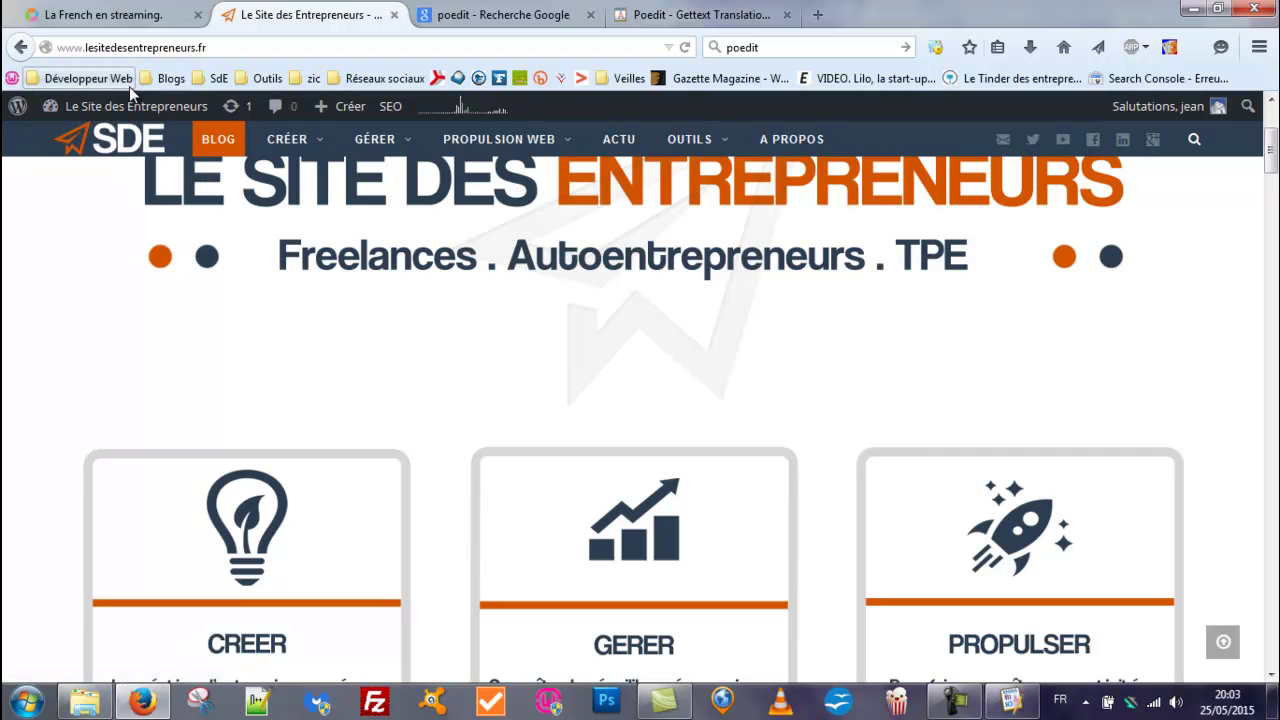
pyautogui.click(130, 106)
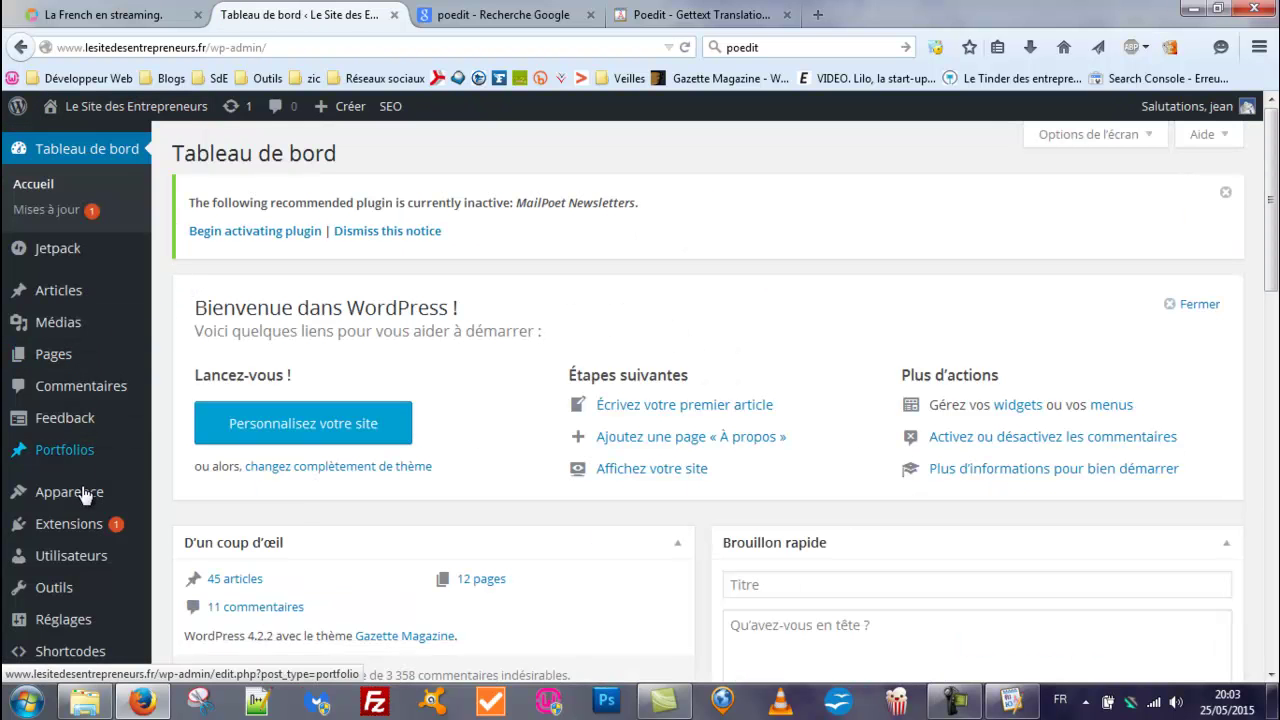
pyautogui.moveTo(80, 491)
pyautogui.click(188, 476)
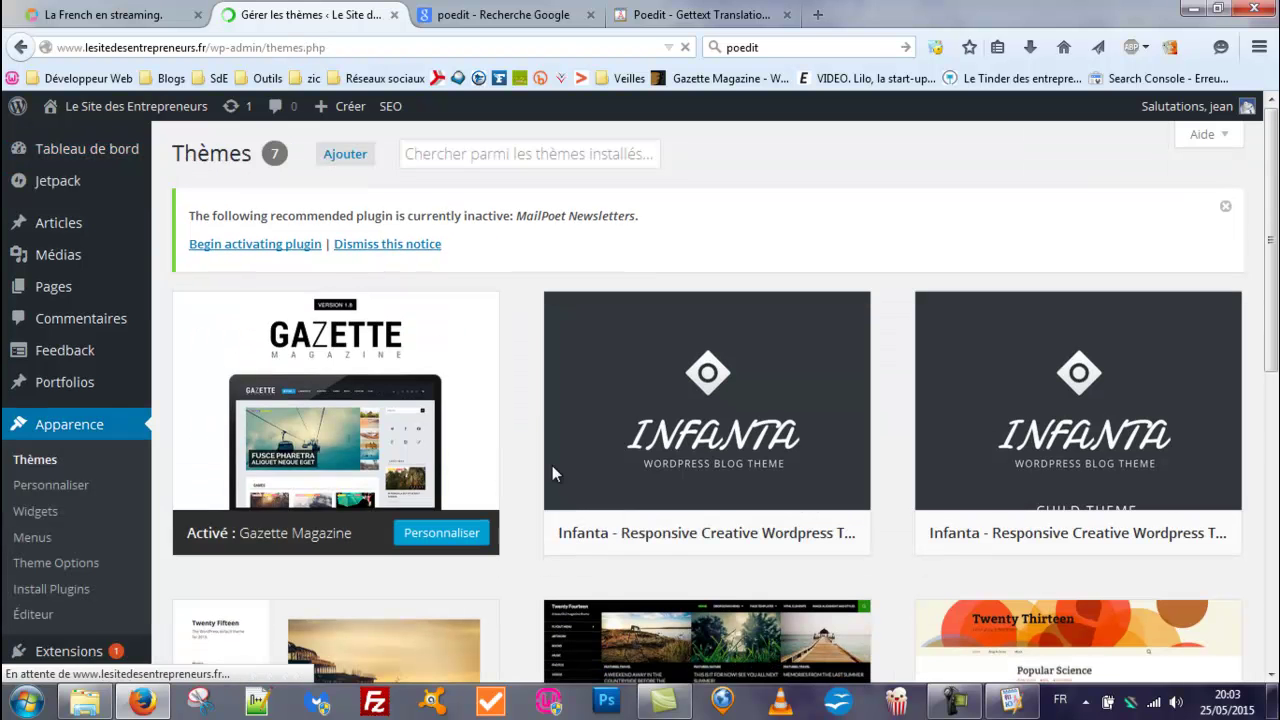
pyautogui.moveTo(305, 365)
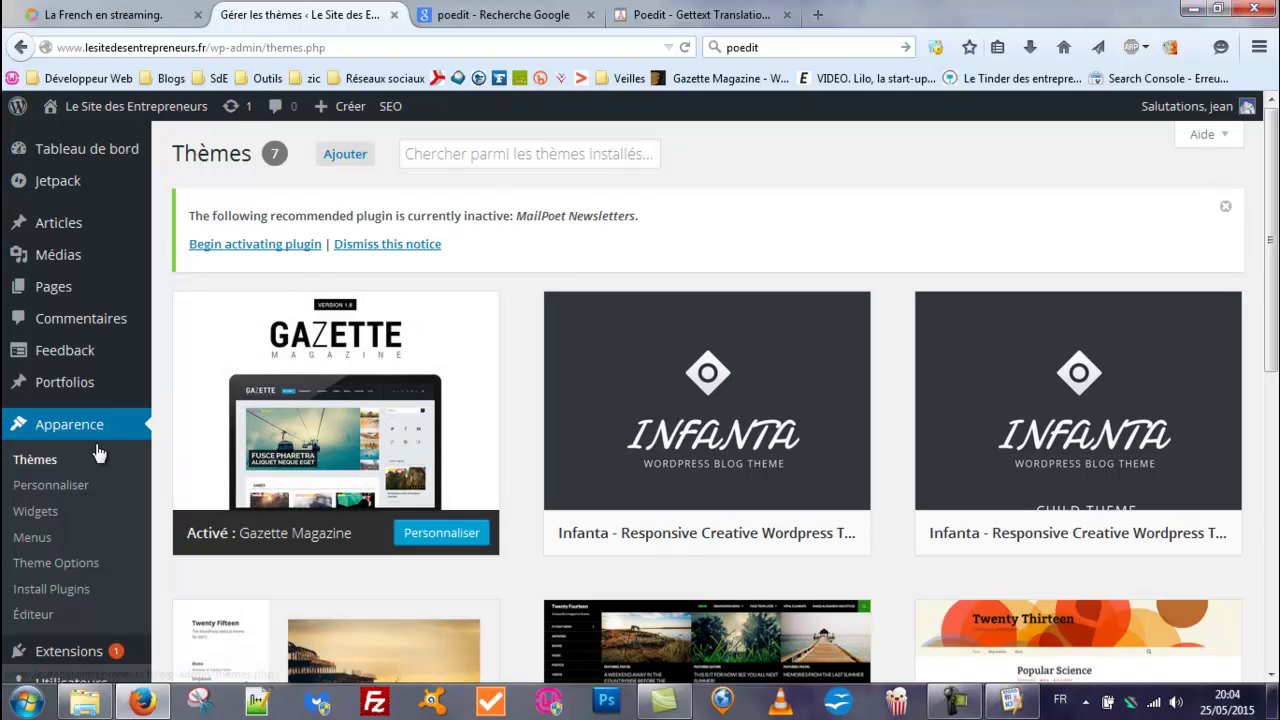
pyautogui.moveTo(303, 416)
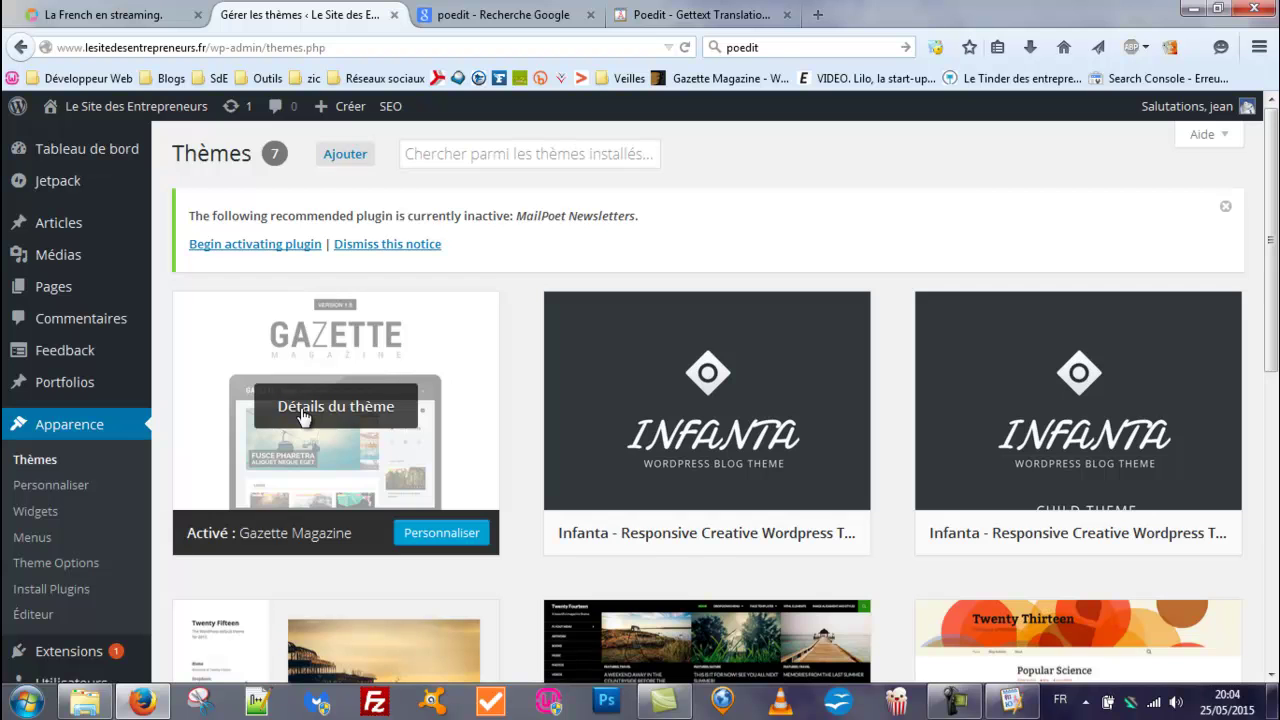
# Minimize the browser and delete the existing traduction folder from the desktop
pyautogui.click(1189, 8)
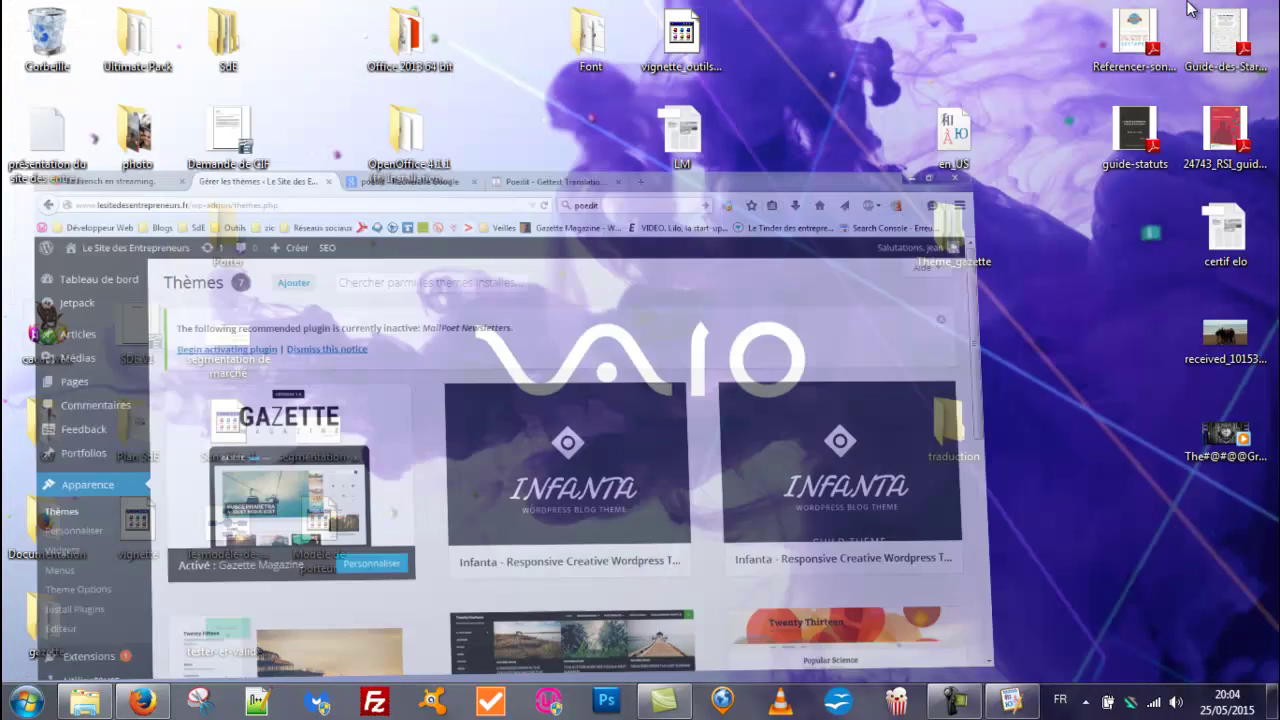
pyautogui.rightClick(940, 428)
pyautogui.click(995, 356)
pyautogui.click(740, 420)
# Open the gazette/languages folder inside Thème_gazette and select the en_US translation file
pyautogui.click(945, 235)
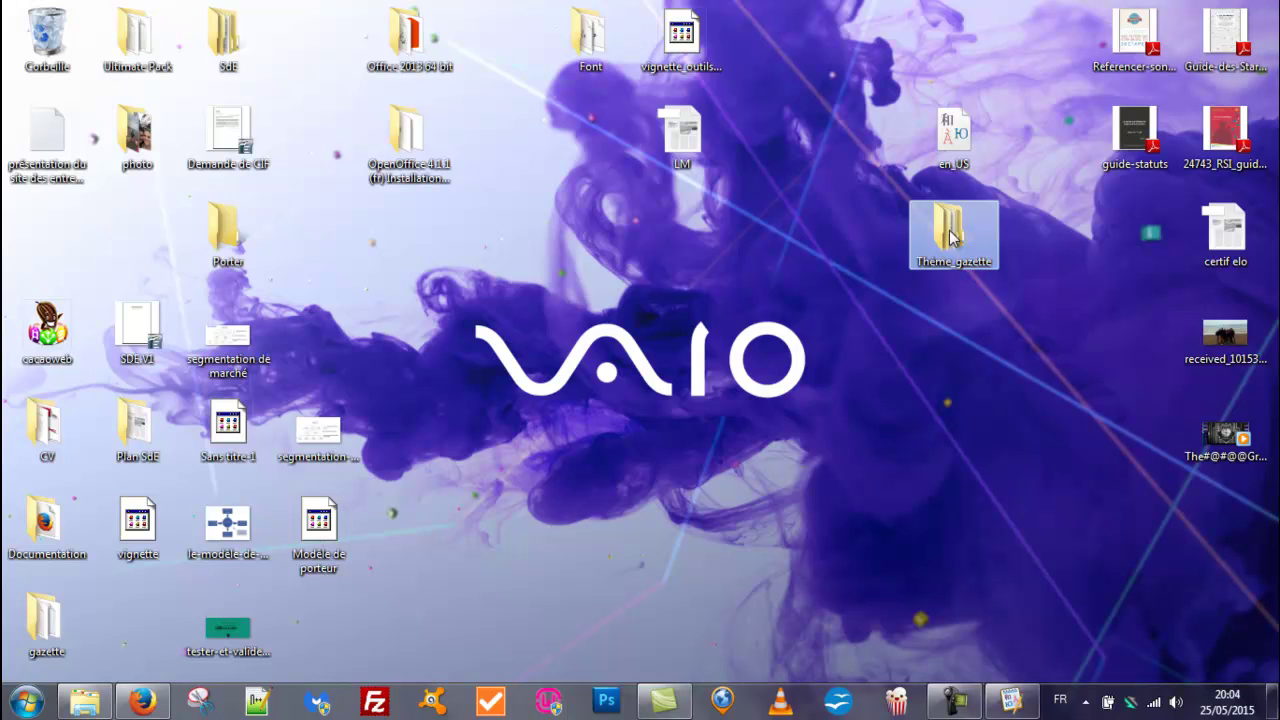
pyautogui.doubleClick(950, 235)
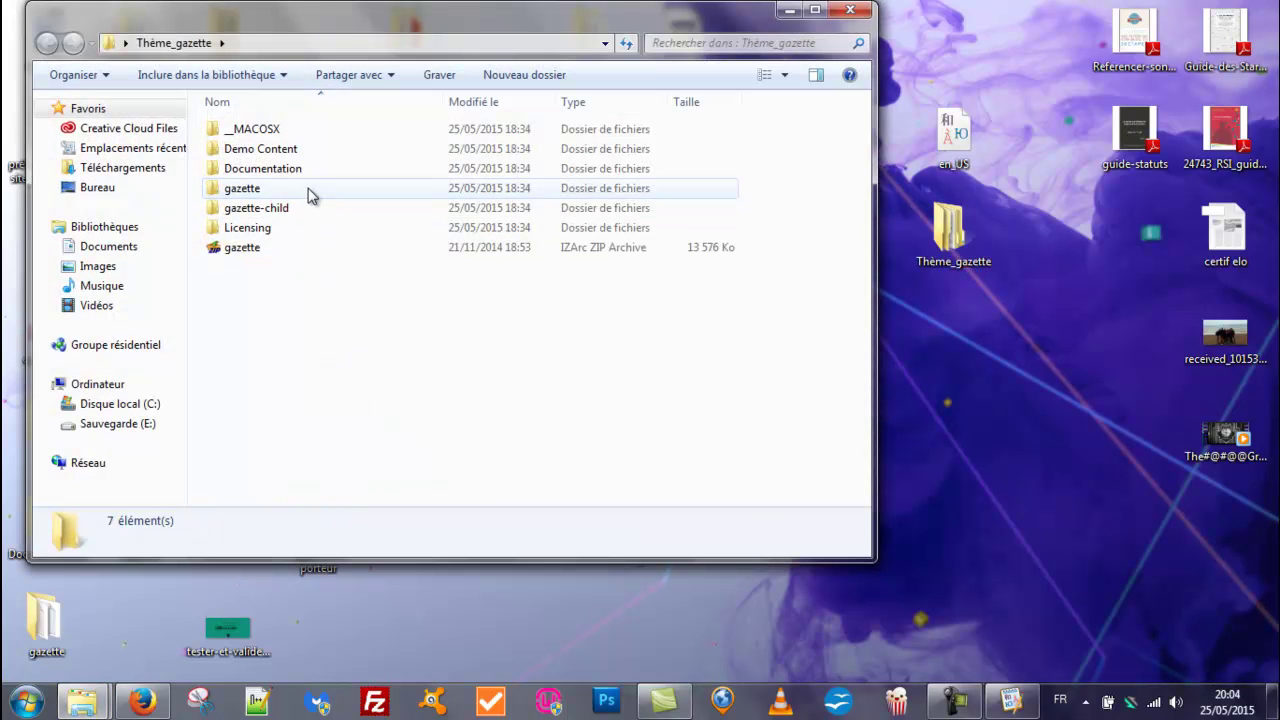
pyautogui.doubleClick(242, 188)
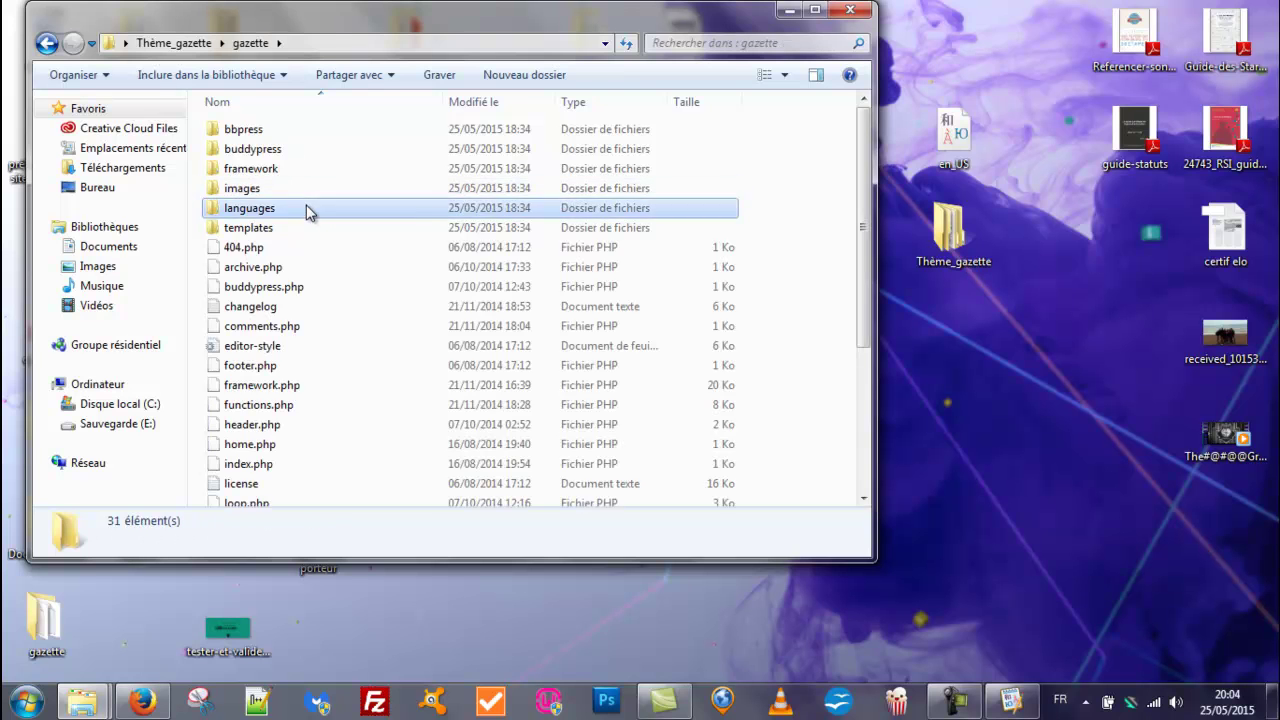
pyautogui.doubleClick(309, 208)
pyautogui.click(252, 132)
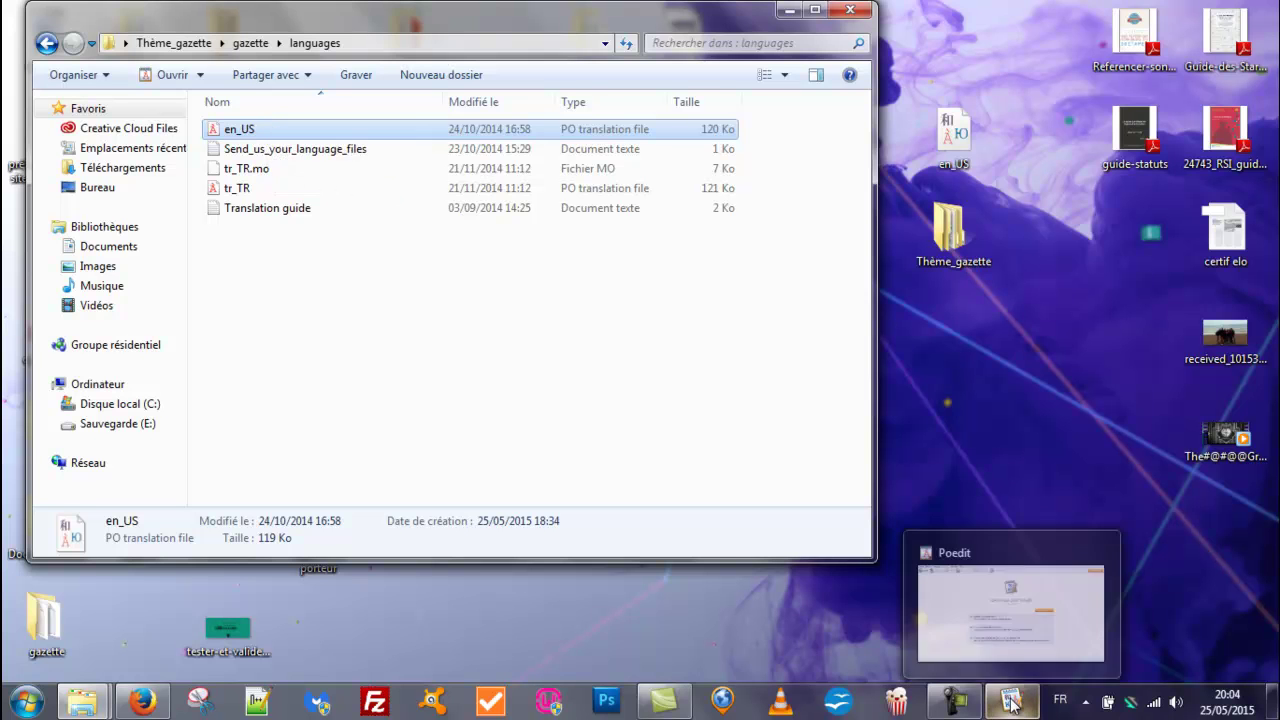
# Create a new folder named Traduction on the desktop
pyautogui.rightClick(990, 384)
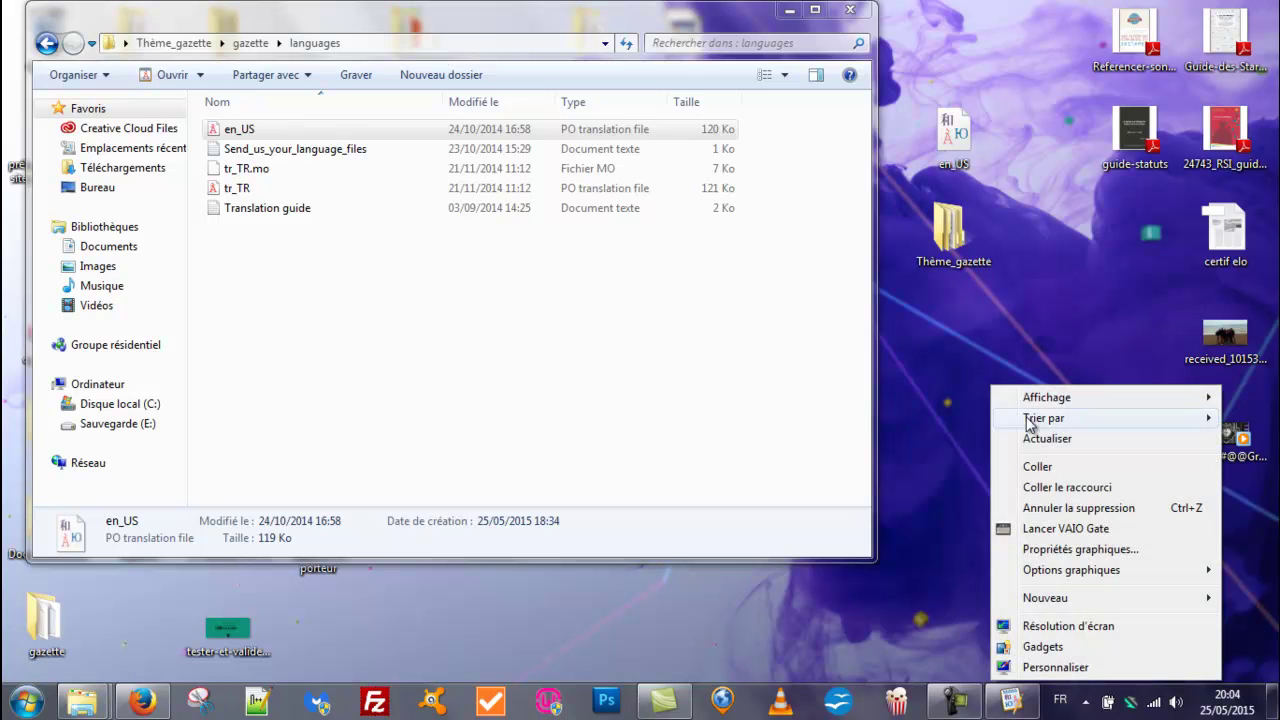
pyautogui.moveTo(1060, 605)
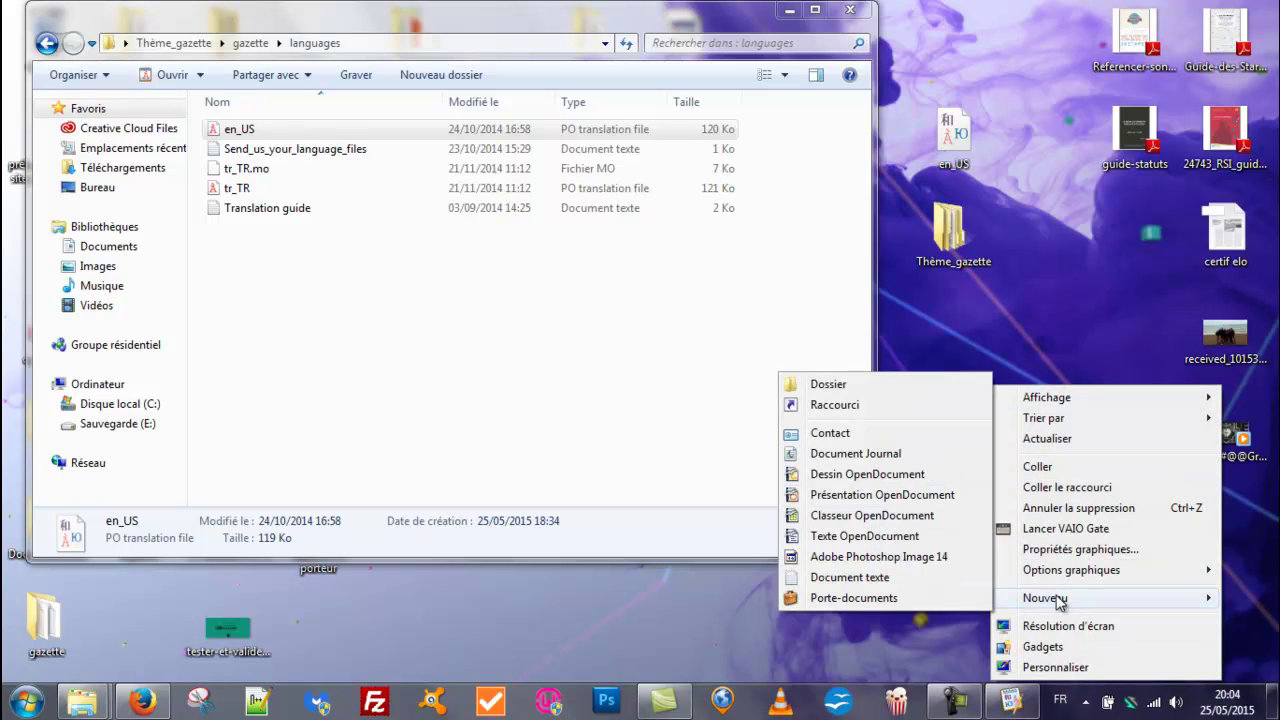
pyautogui.click(828, 384)
pyautogui.write('T')
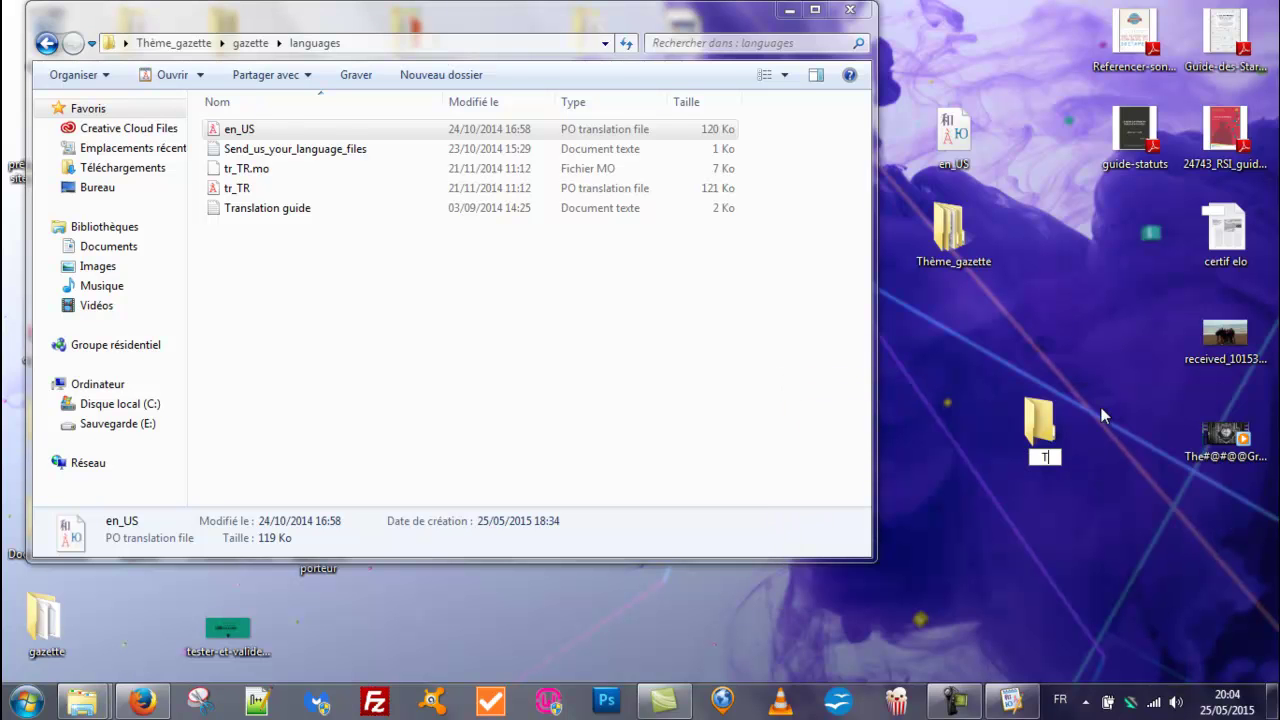
pyautogui.write('raduction')
pyautogui.press('Return')
# Switch to Poedit and open the en_US.po catalogue from the languages folder of the desktop's gazette folder
pyautogui.doubleClick(364, 128)
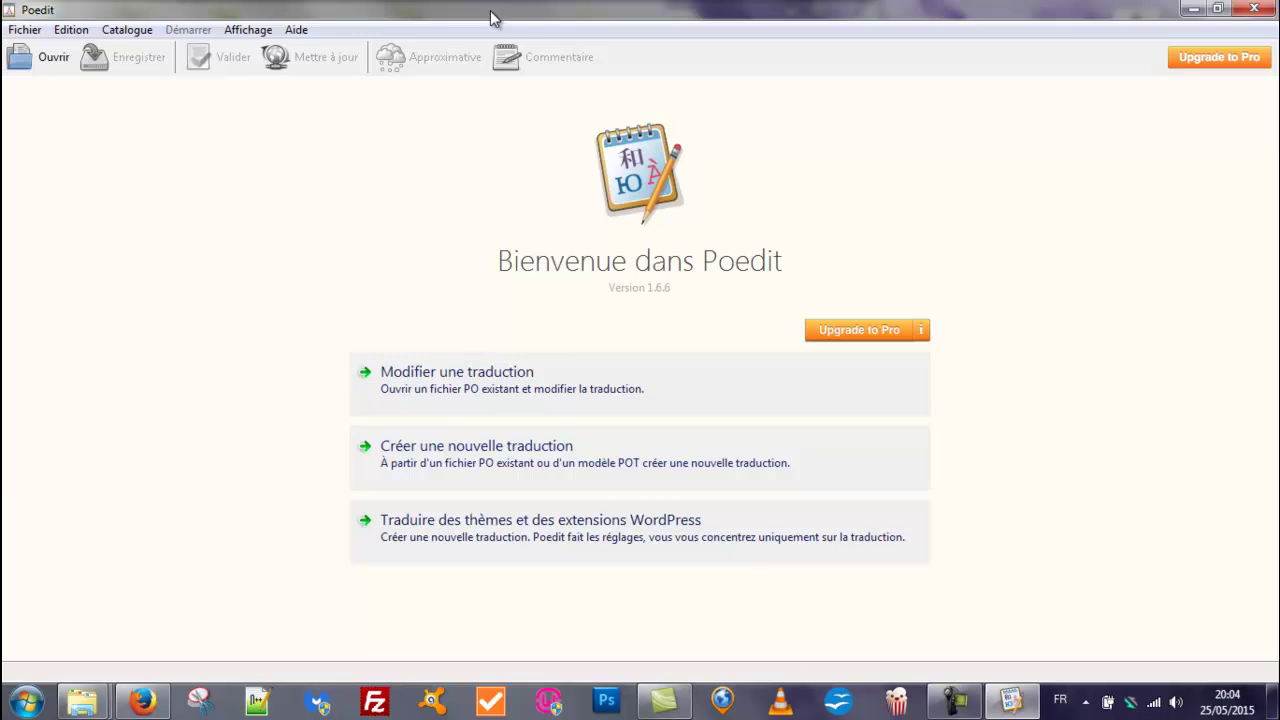
pyautogui.click(60, 64)
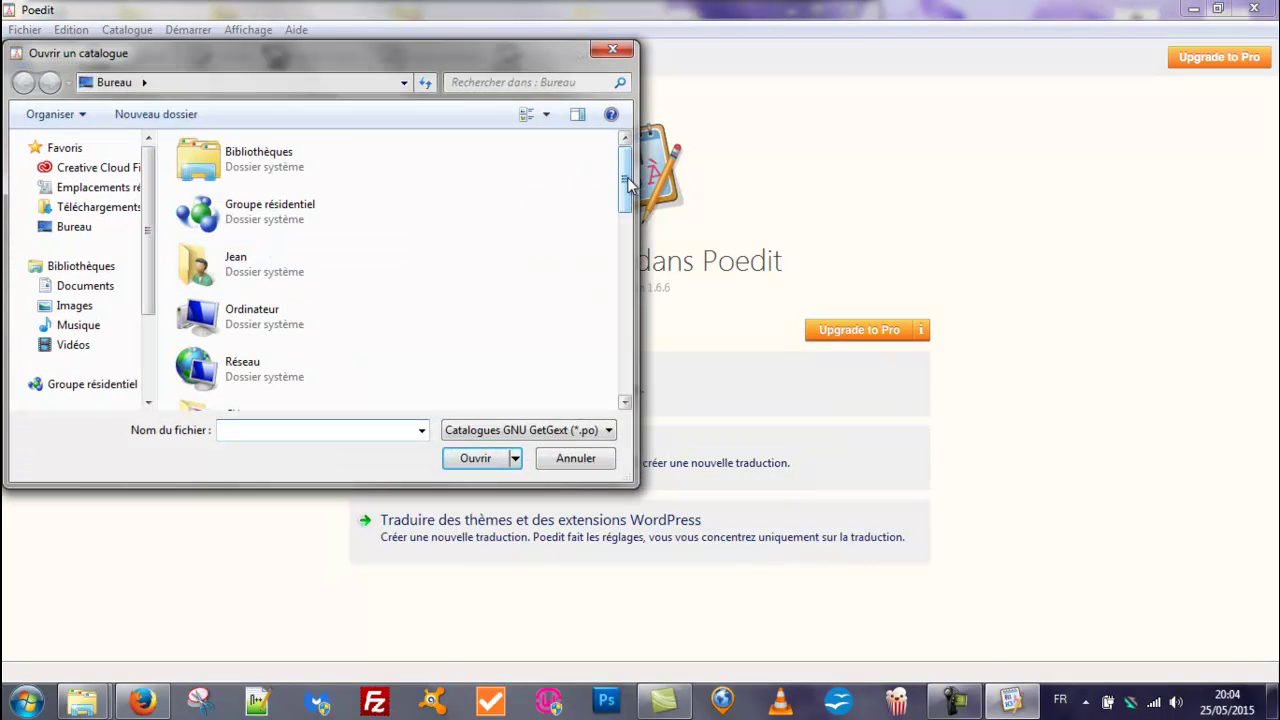
pyautogui.scroll(-5, 440, 200)
pyautogui.moveTo(627, 240); pyautogui.dragTo(622, 282)
pyautogui.doubleClick(311, 205)
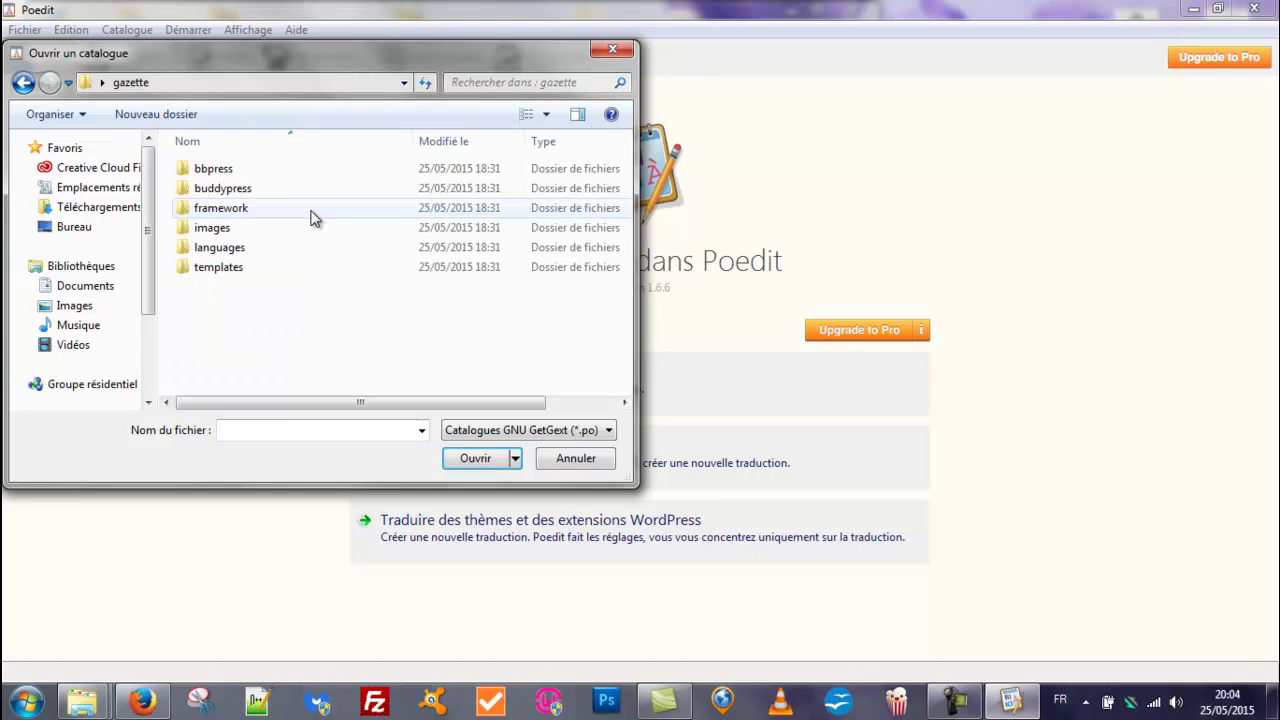
pyautogui.doubleClick(264, 248)
pyautogui.doubleClick(222, 172)
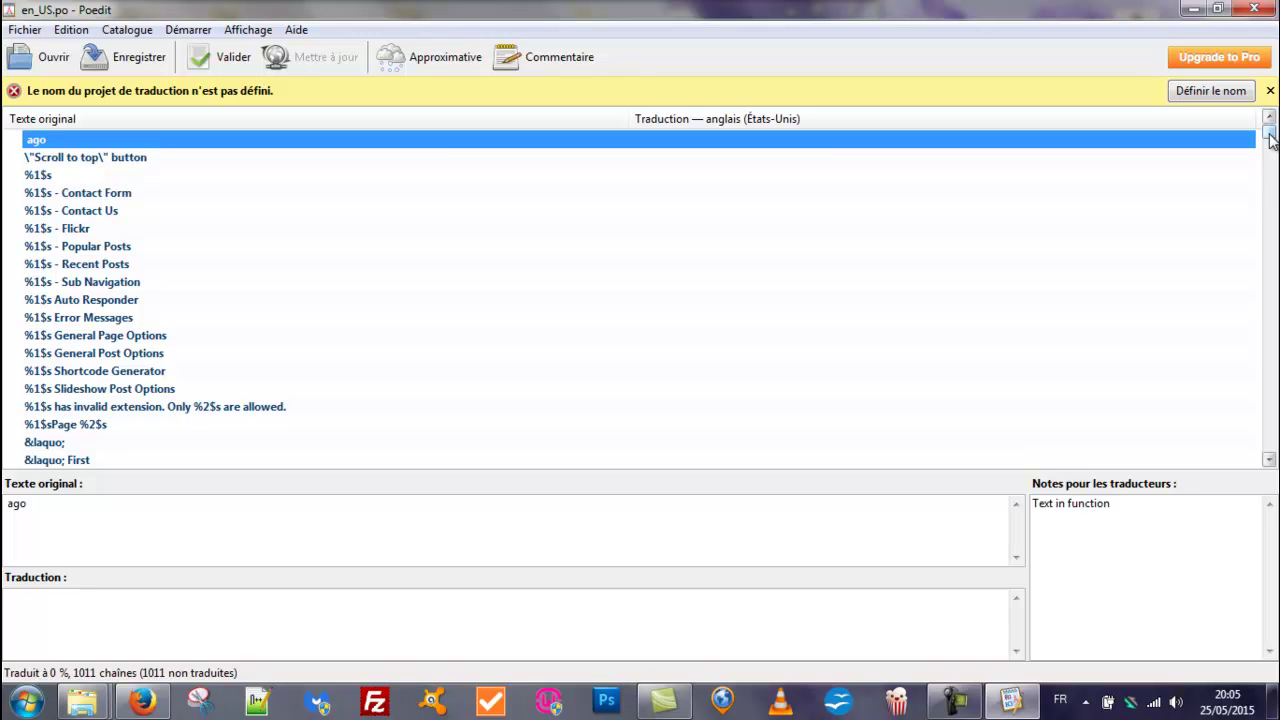
# Find the source string "Read More" in the catalogue and enter "Lire l'article" as its translation
pyautogui.scroll(-18, 306, 237)
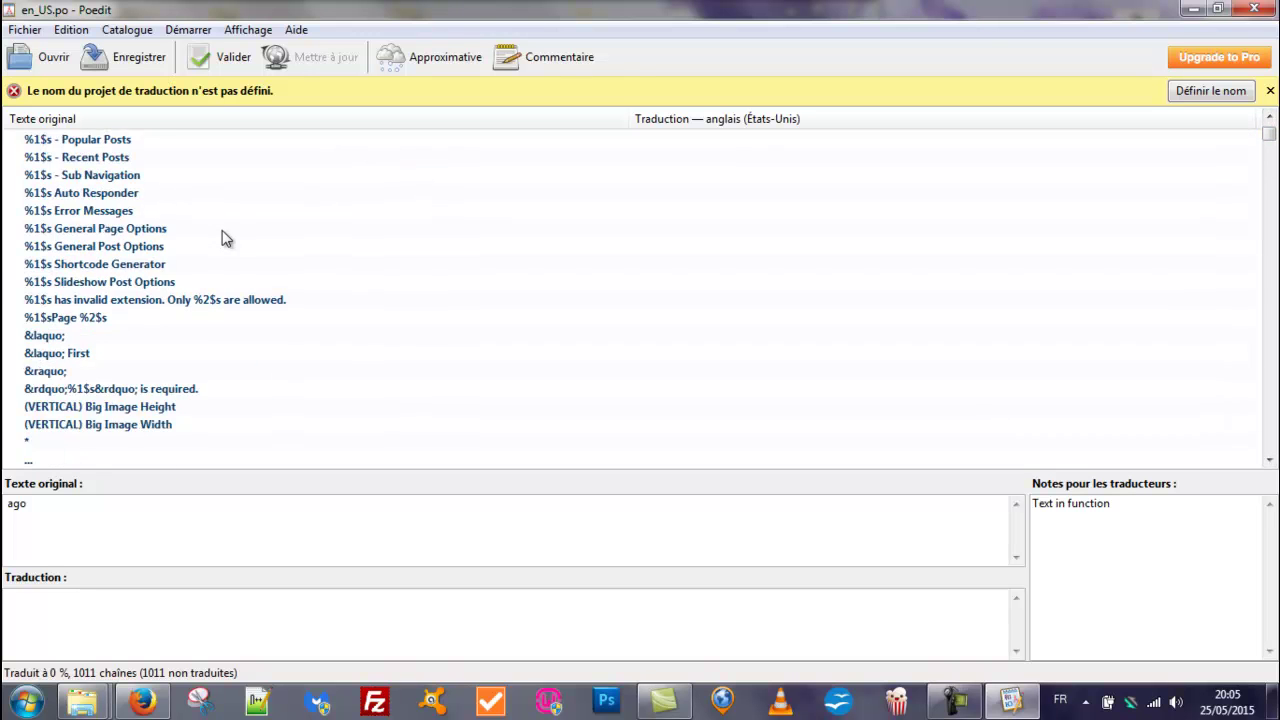
pyautogui.scroll(-19, 213, 297)
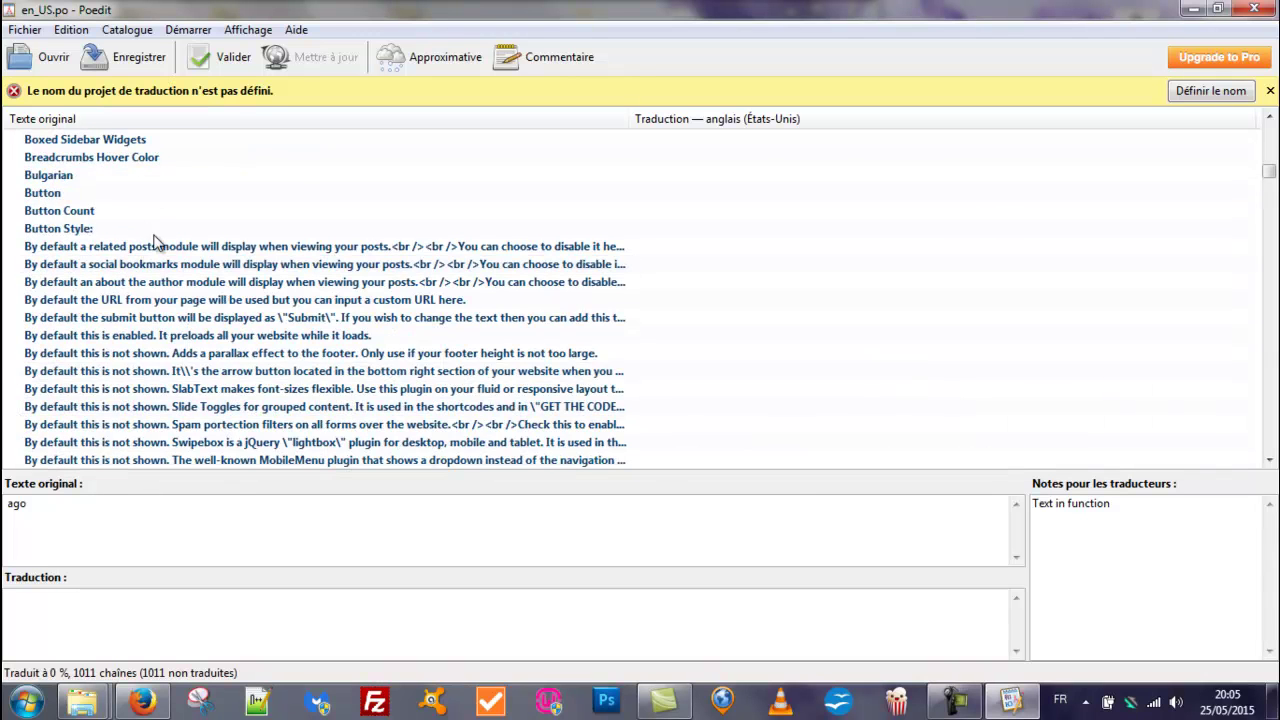
pyautogui.scroll(-20, 157, 220)
pyautogui.scroll(-20, 157, 310)
pyautogui.scroll(-20, 155, 319)
pyautogui.scroll(-20, 150, 350)
pyautogui.scroll(-10, 141, 366)
pyautogui.scroll(2, 100, 340)
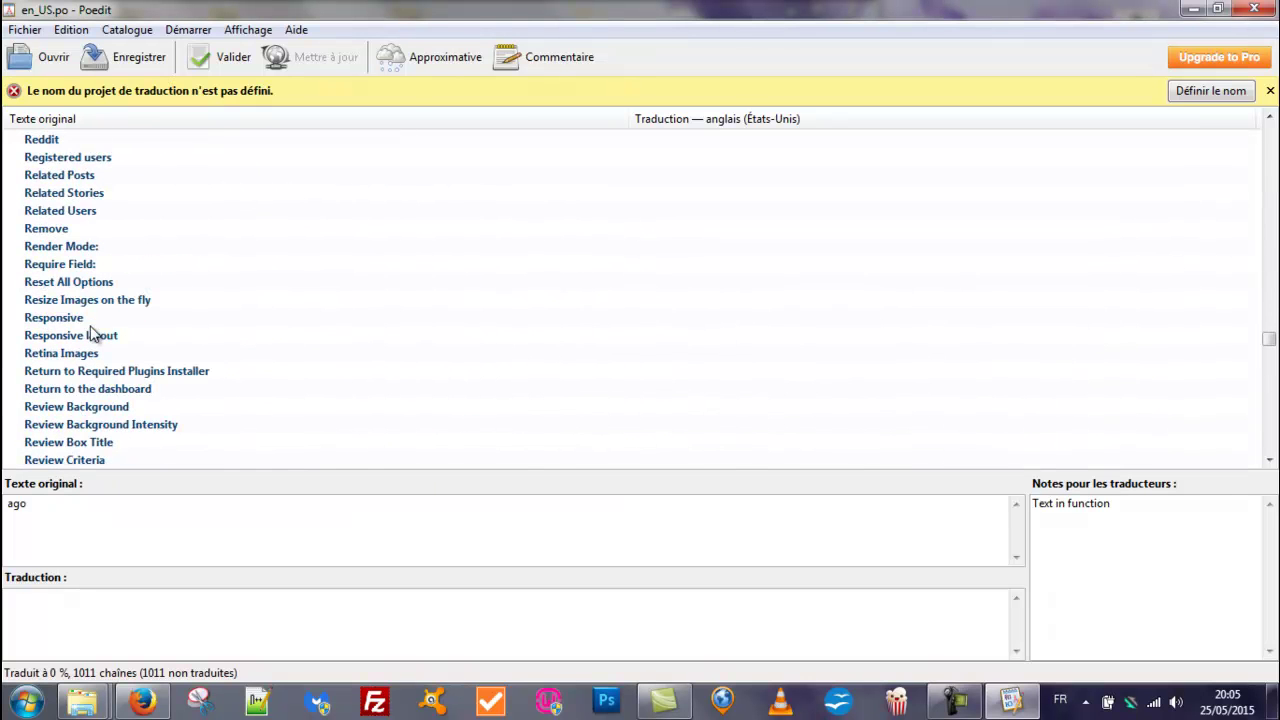
pyautogui.scroll(3, 55, 193)
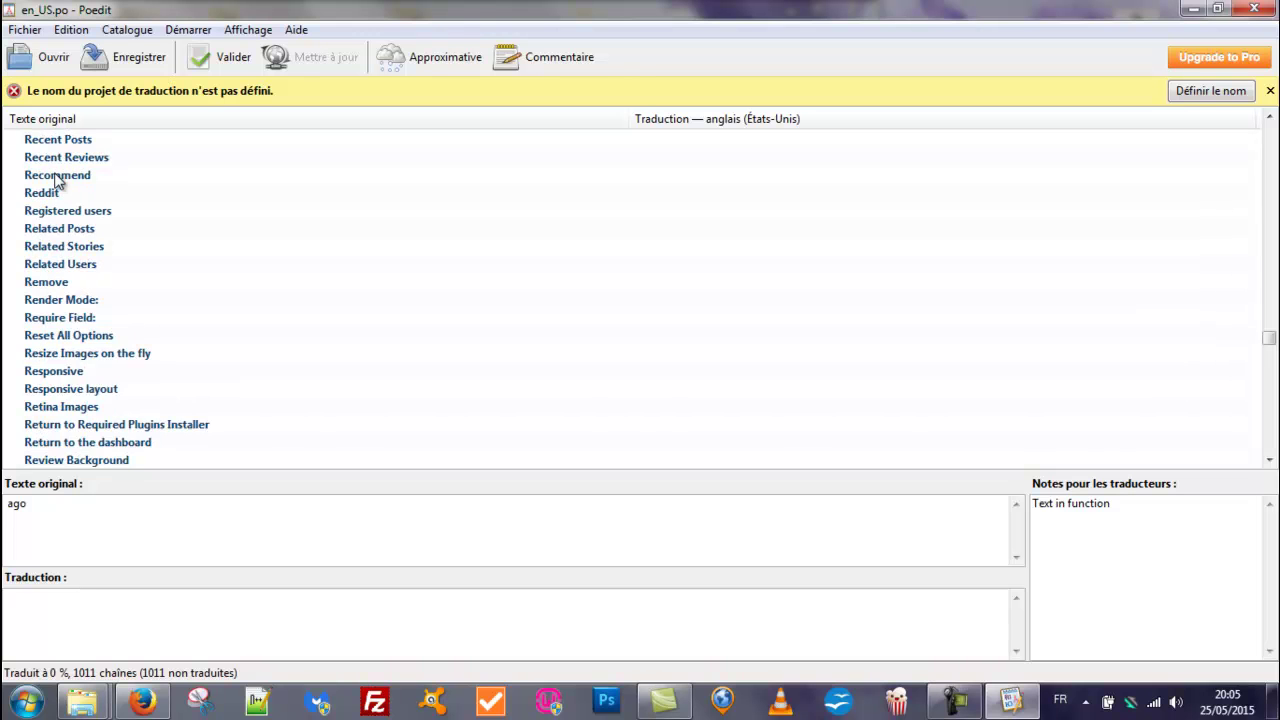
pyautogui.click(57, 230)
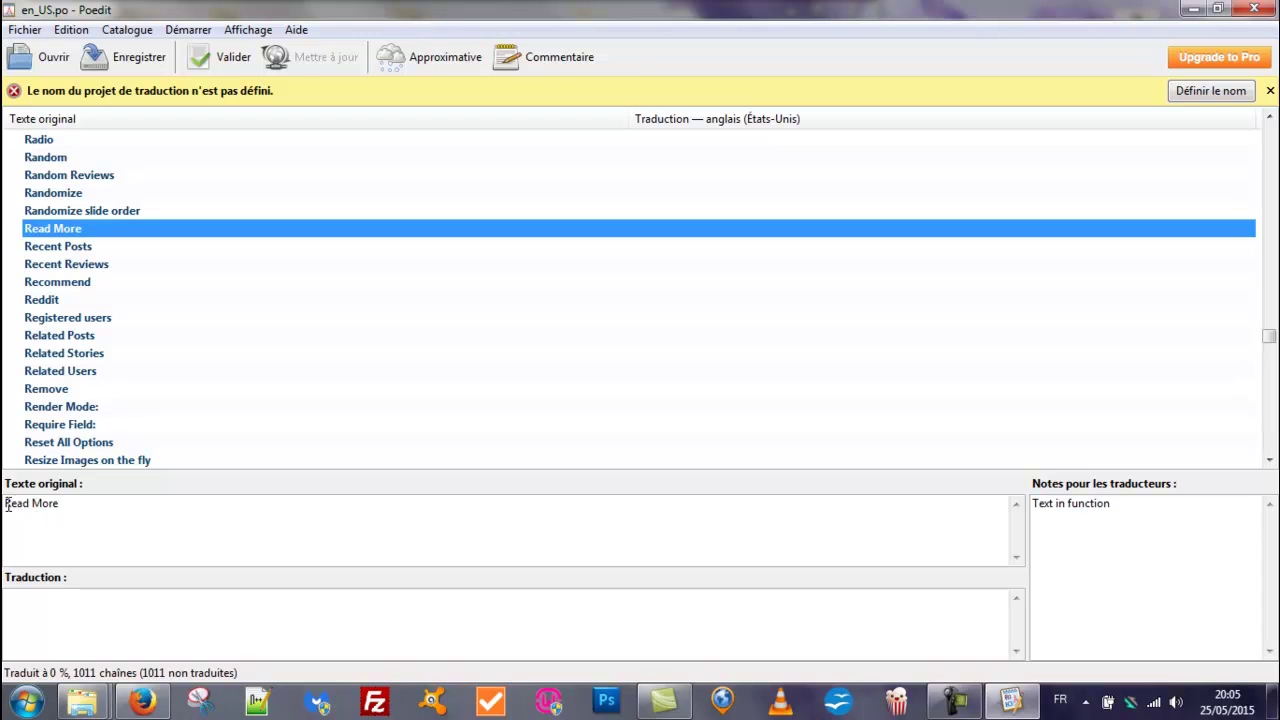
pyautogui.moveTo(7, 505); pyautogui.dragTo(85, 513)
pyautogui.click(48, 592)
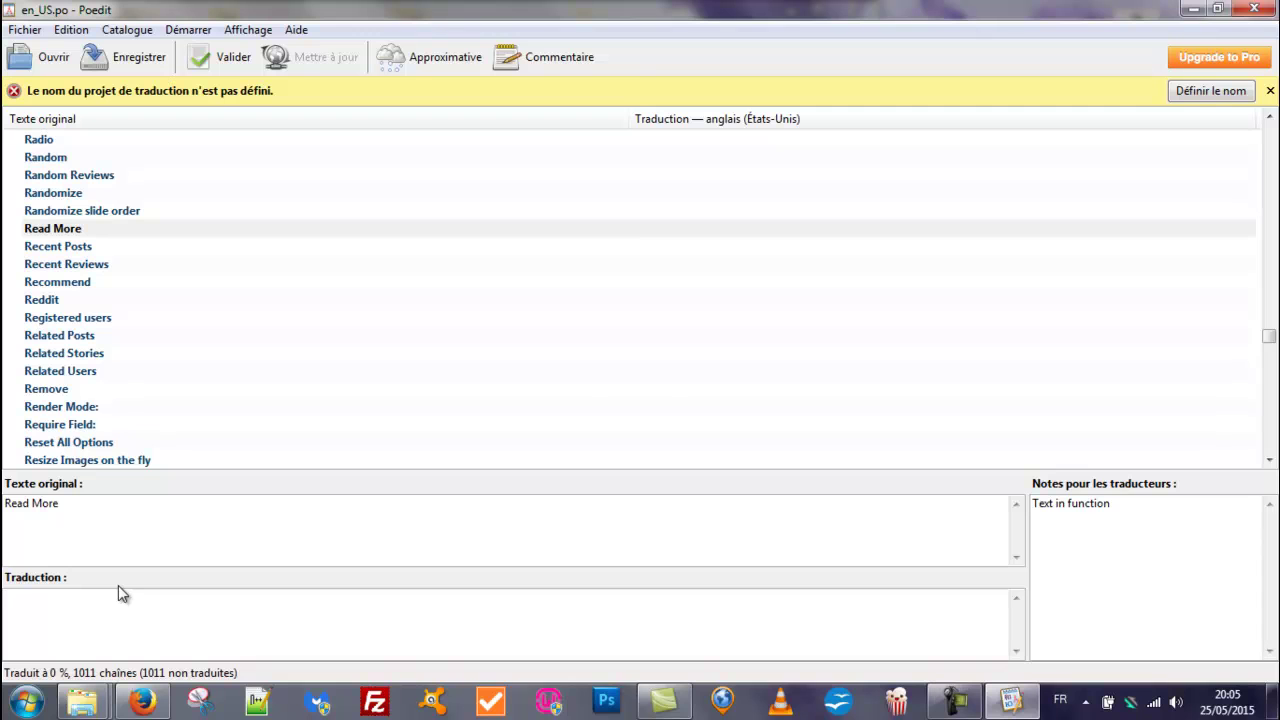
pyautogui.write('Lire')
pyautogui.press('BackSpace')
pyautogui.press('BackSpace')
pyautogui.press('BackSpace')
pyautogui.write("ire l'article")
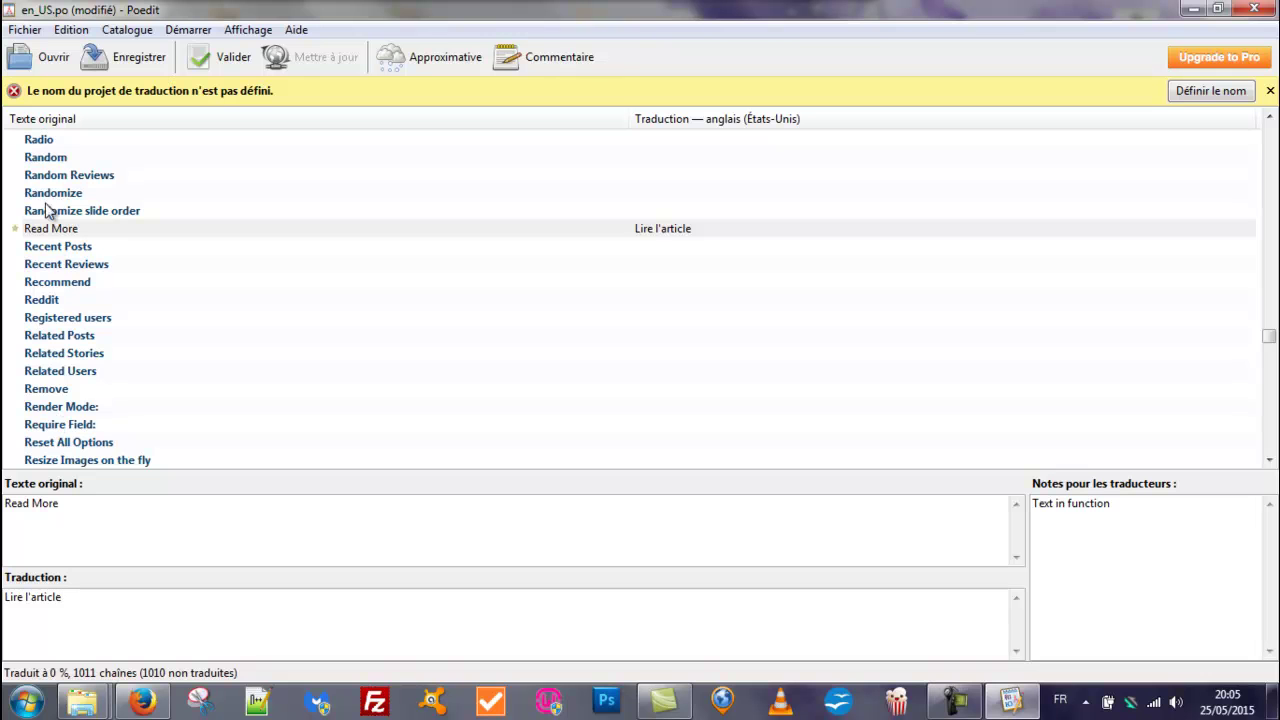
pyautogui.moveTo(1269, 342); pyautogui.dragTo(1268, 338)
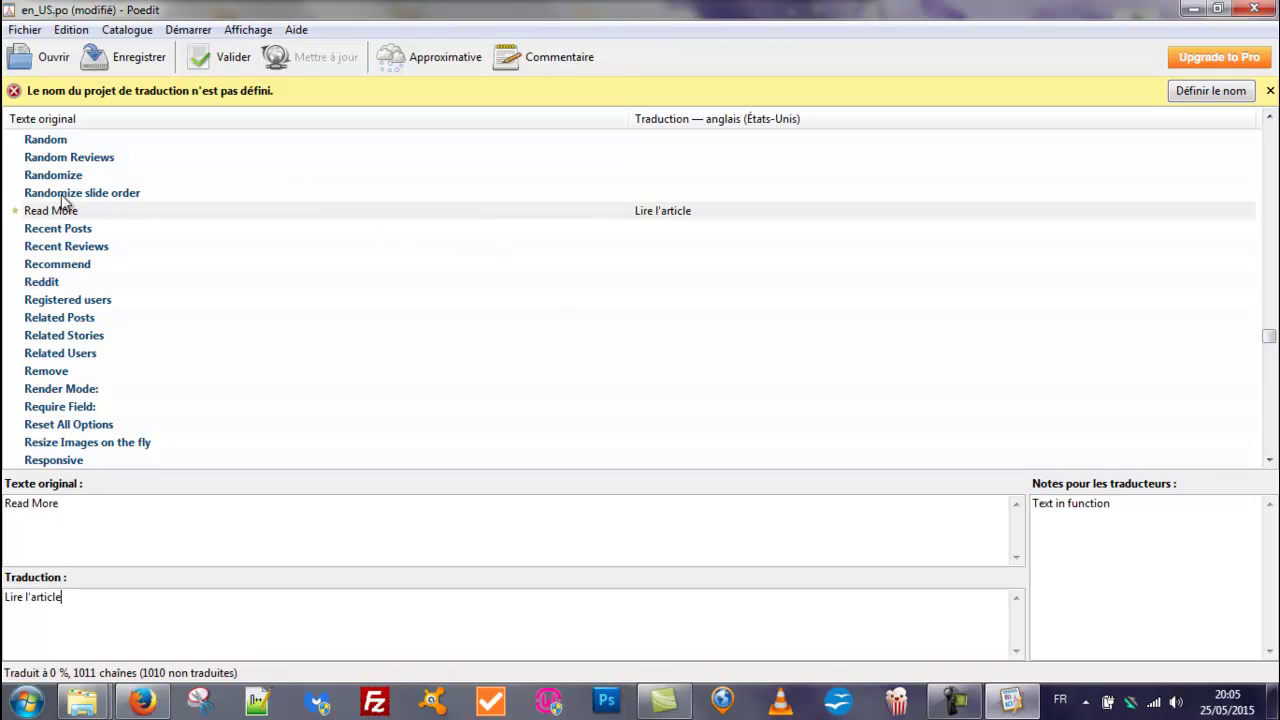
pyautogui.scroll(-12, 1268, 356)
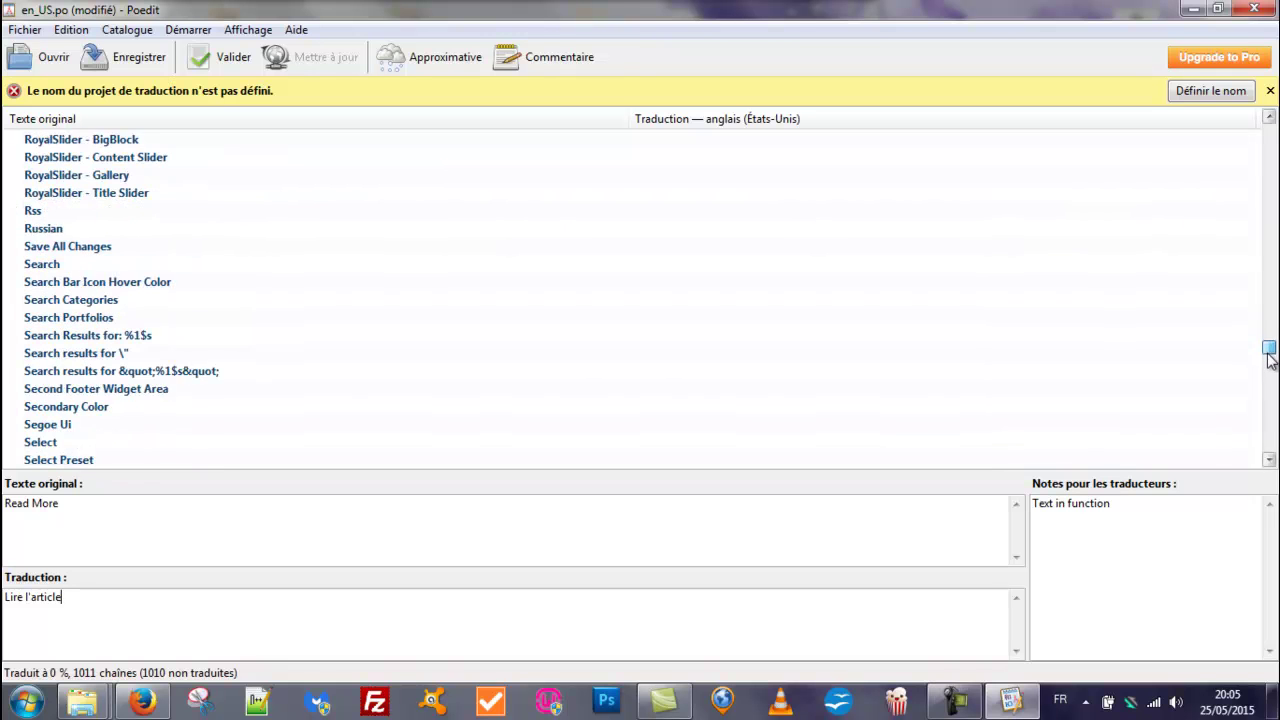
pyautogui.scroll(4, 1270, 356)
pyautogui.scroll(6, 1268, 356)
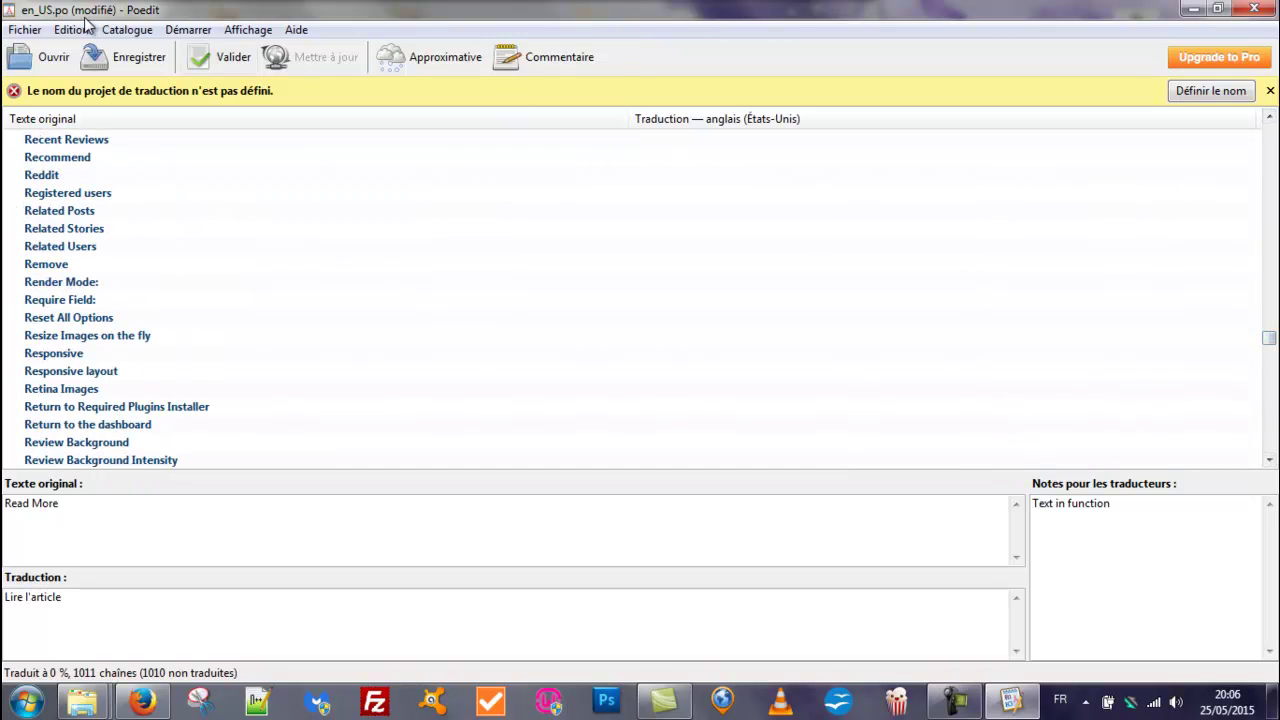
pyautogui.click(26, 30)
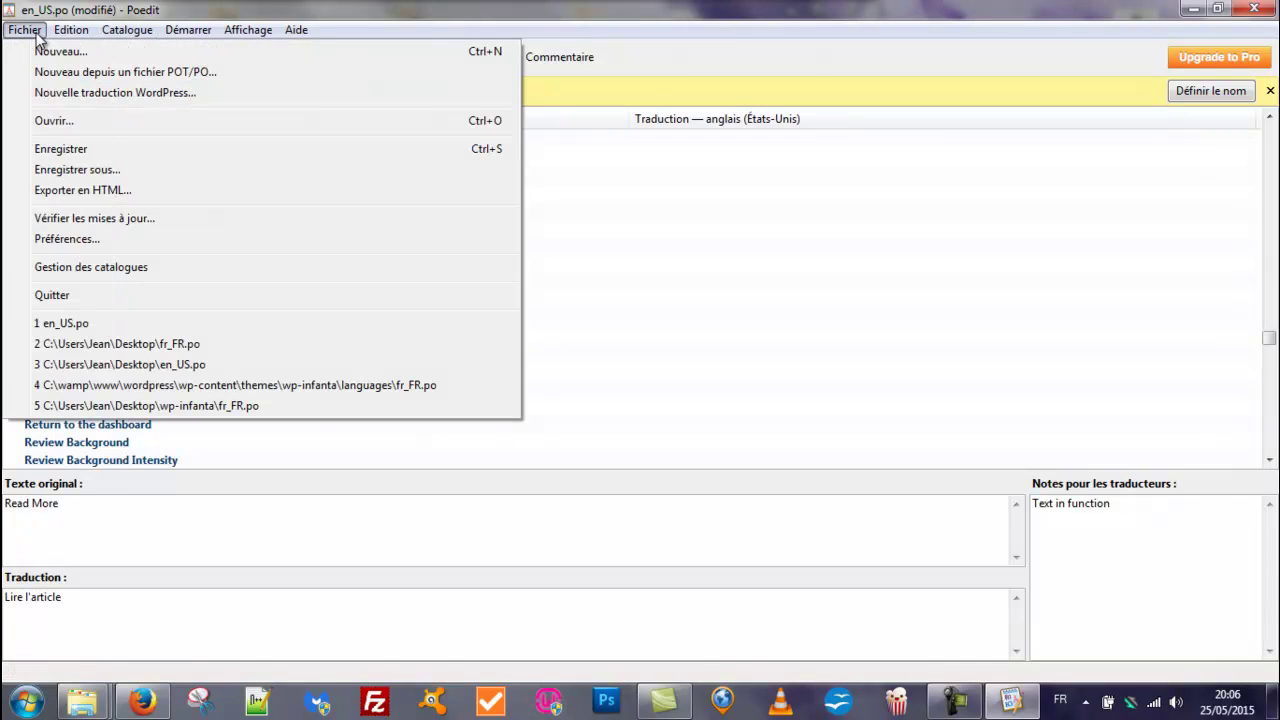
pyautogui.click(92, 171)
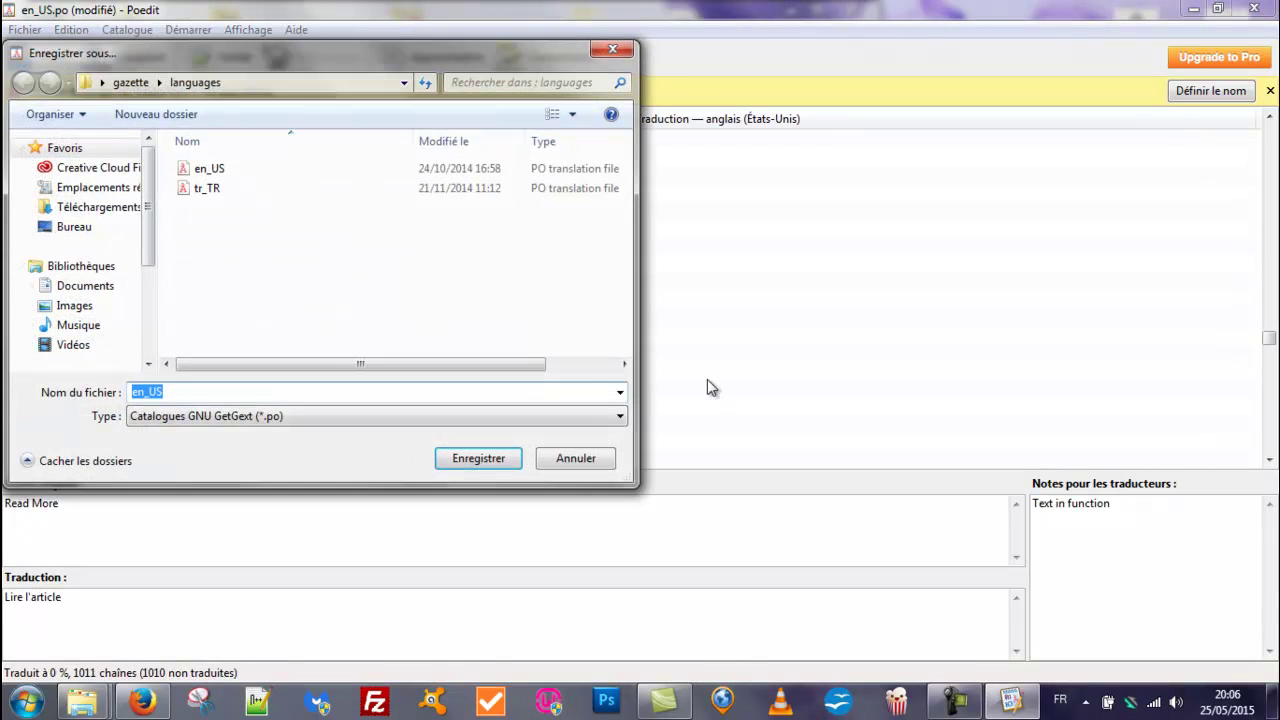
pyautogui.click(88, 228)
pyautogui.moveTo(626, 165); pyautogui.dragTo(626, 203)
pyautogui.click(1190, 12)
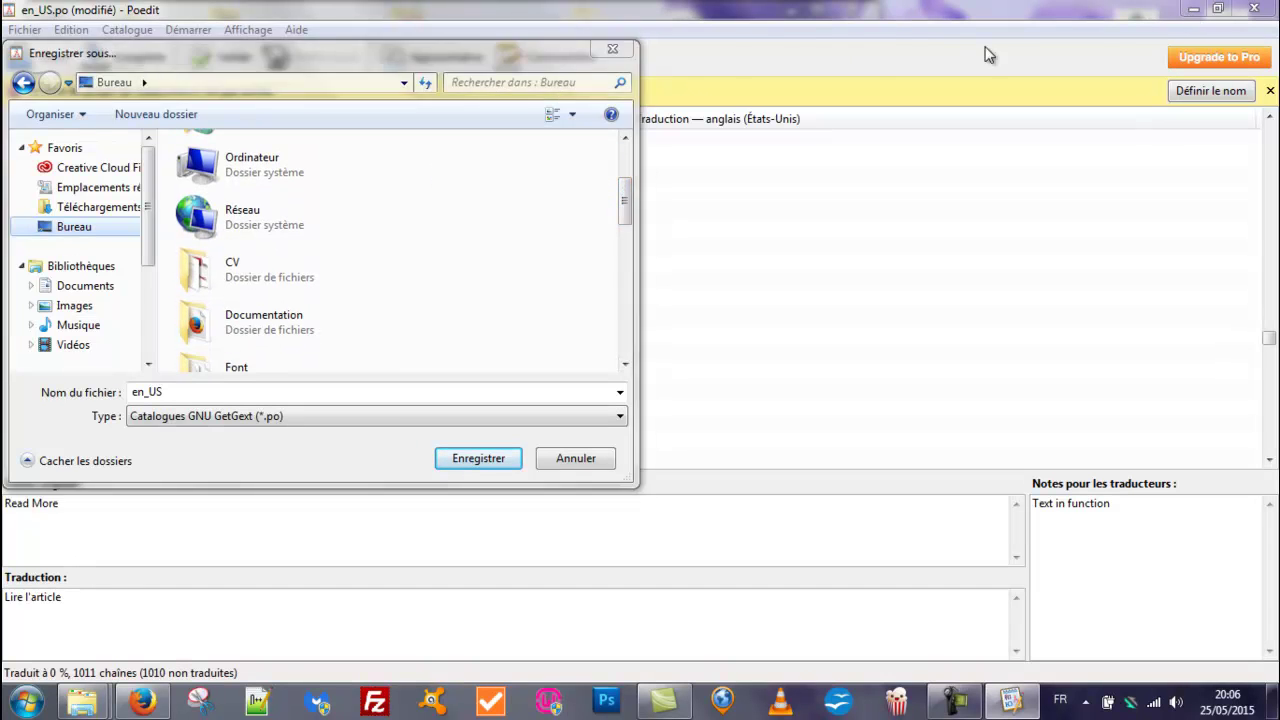
pyautogui.click(617, 55)
pyautogui.click(1193, 9)
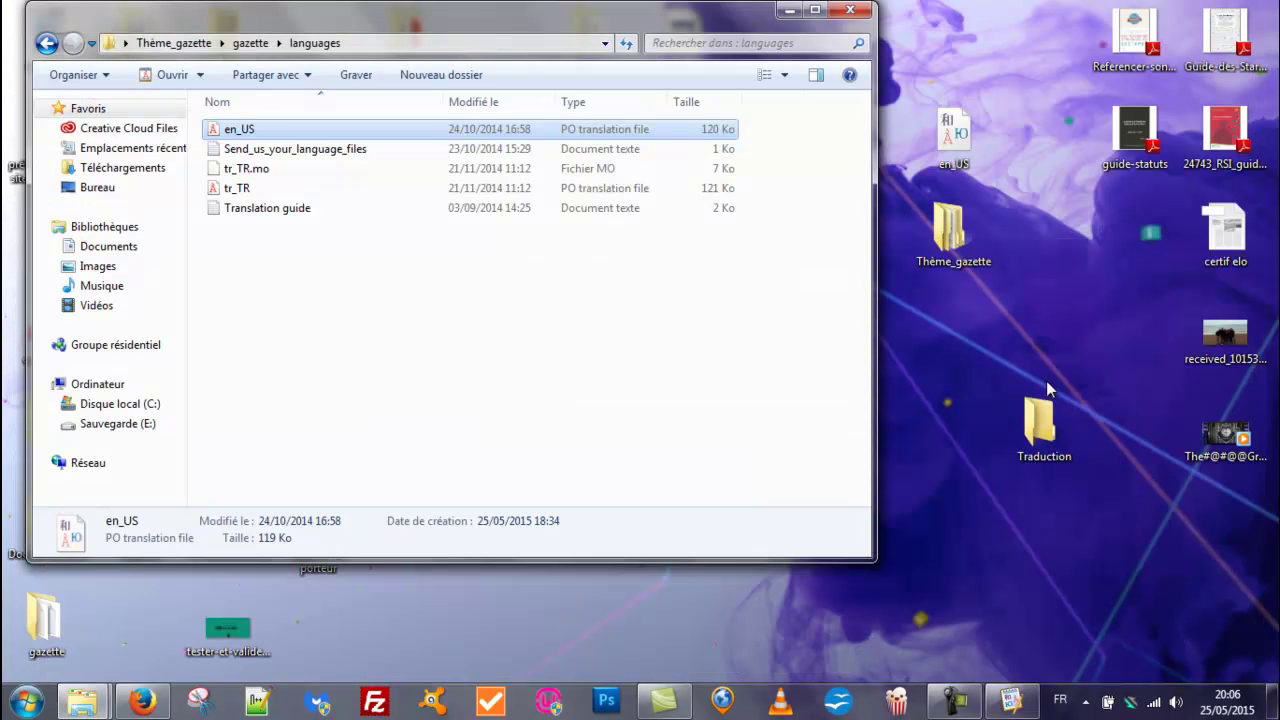
pyautogui.click(1010, 700)
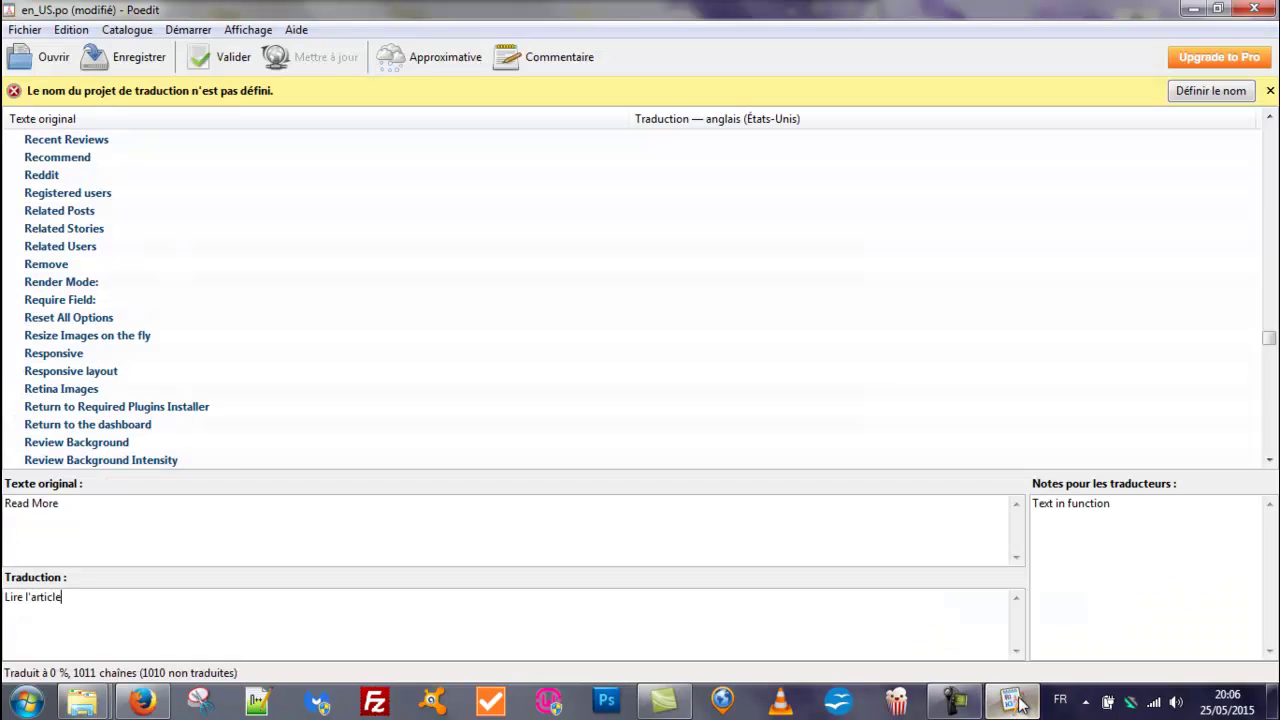
# Start saving a copy of the catalogue and choose the Traduction folder on the desktop as its location
pyautogui.click(25, 29)
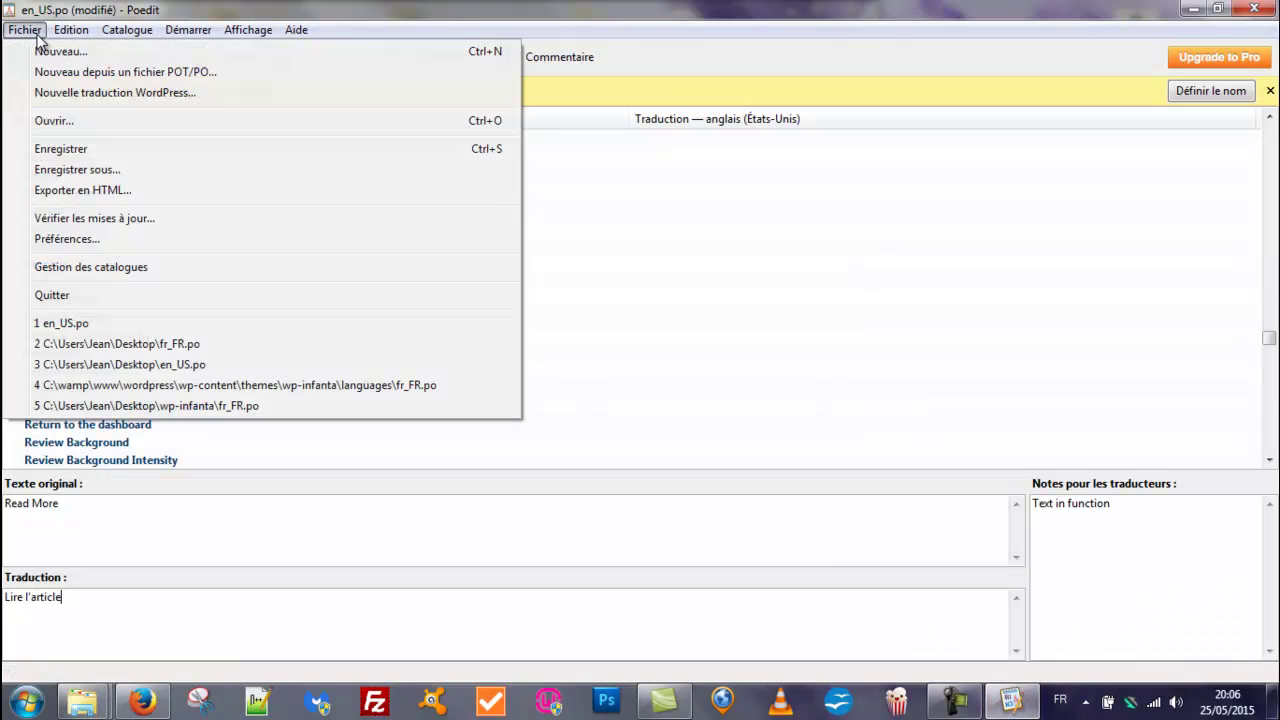
pyautogui.click(105, 170)
pyautogui.click(74, 227)
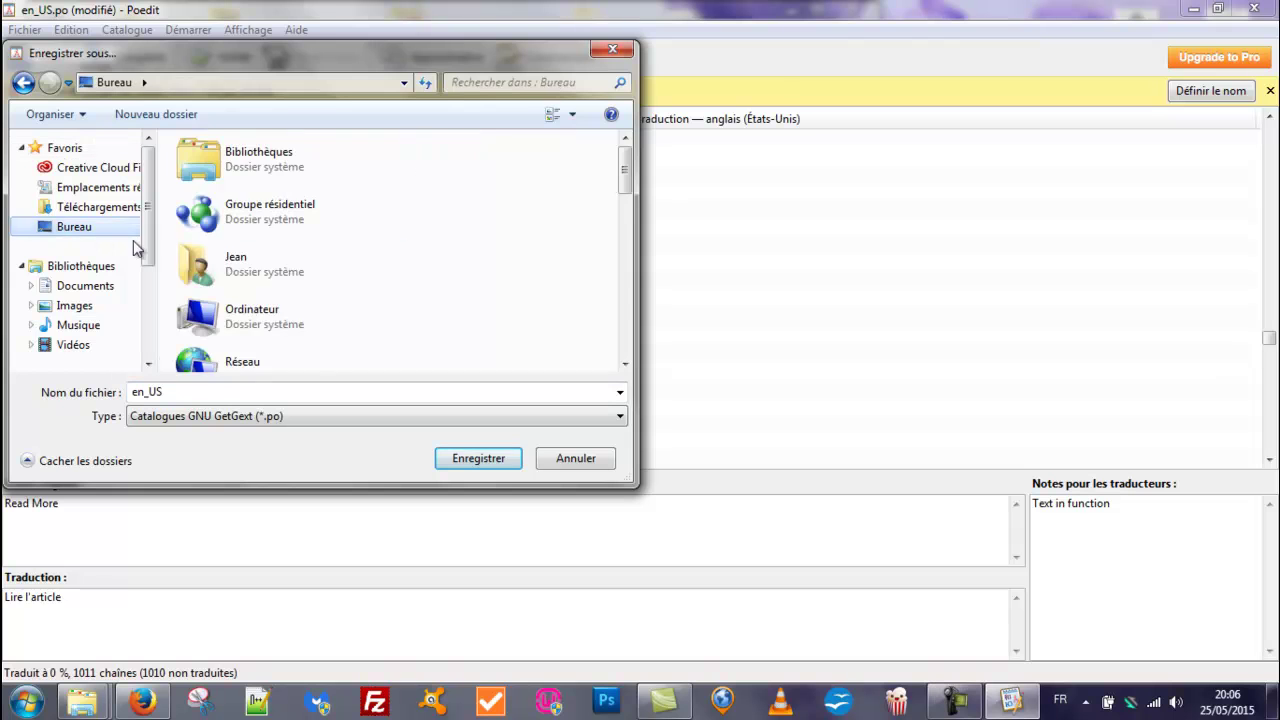
pyautogui.moveTo(625, 186); pyautogui.dragTo(604, 327)
pyautogui.doubleClick(240, 251)
# Name the catalogue copy fr_FR and save it
pyautogui.doubleClick(158, 393)
pyautogui.click(348, 396)
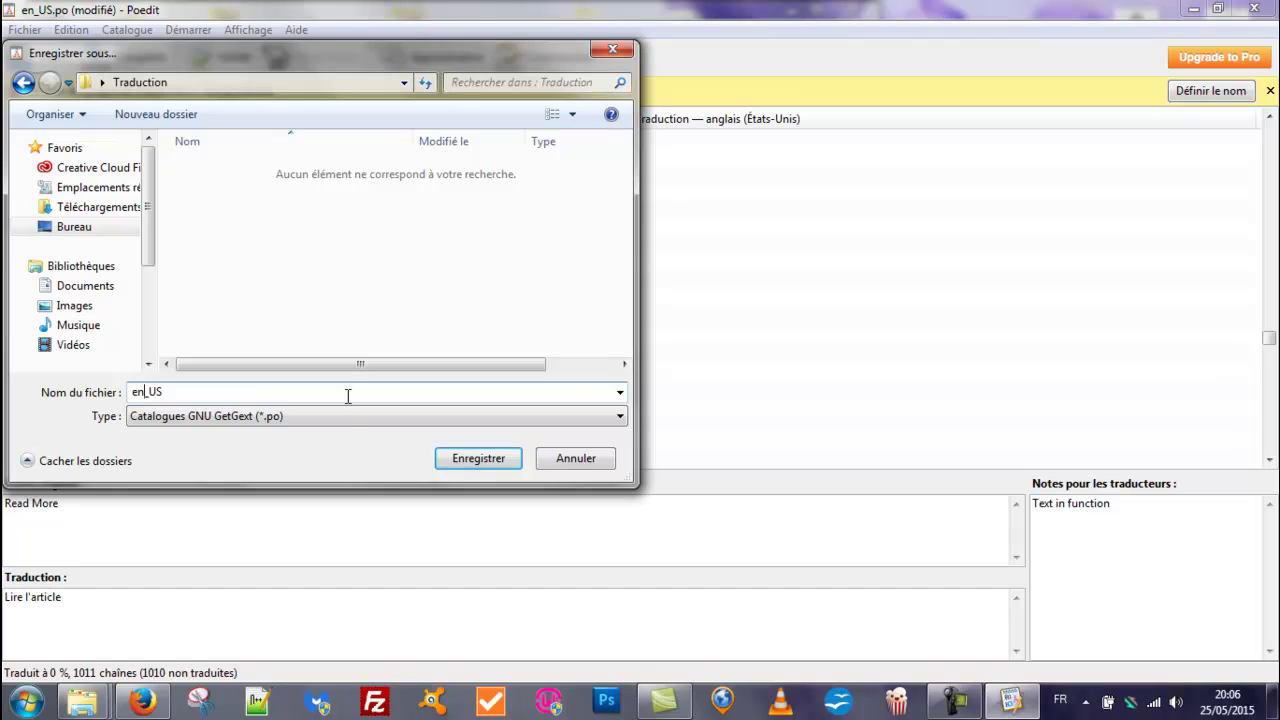
pyautogui.press('Left')
pyautogui.press('Left')
pyautogui.press('Left')
pyautogui.press('BackSpace')
pyautogui.press('BackSpace')
pyautogui.write('fr')
pyautogui.press('BackSpace')
pyautogui.press('BackSpace')
pyautogui.write('FR')
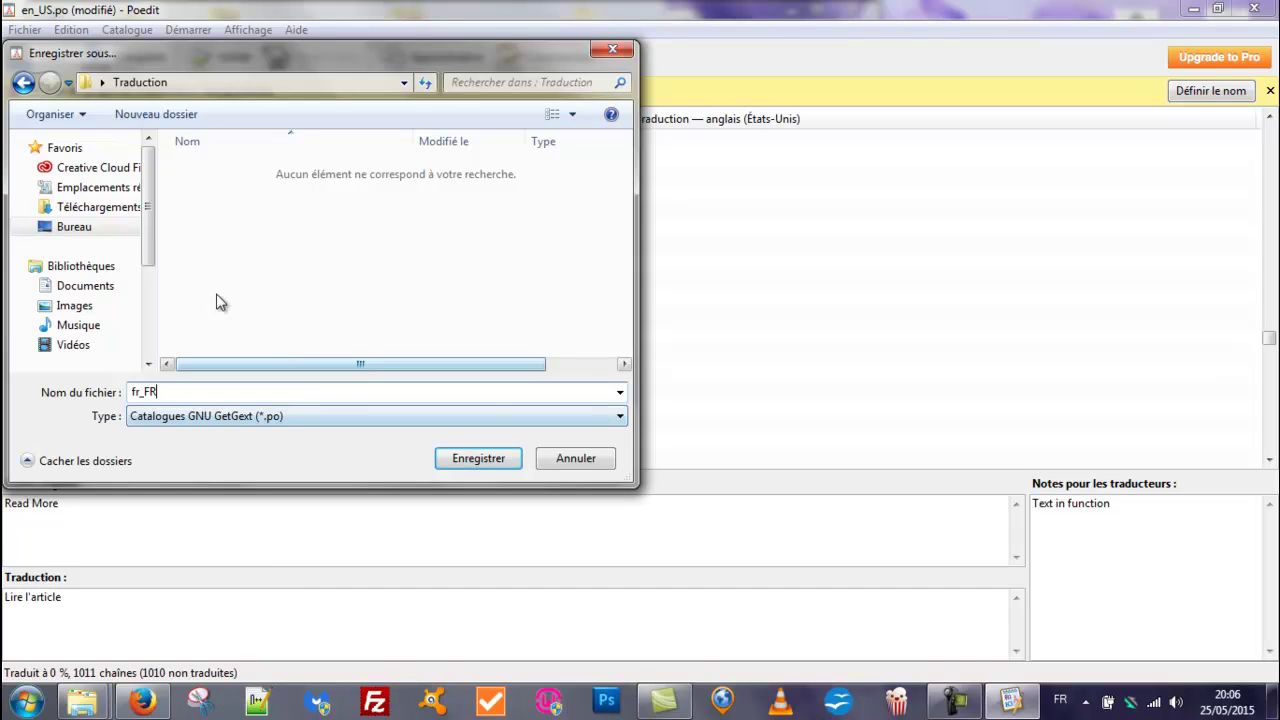
pyautogui.click(478, 458)
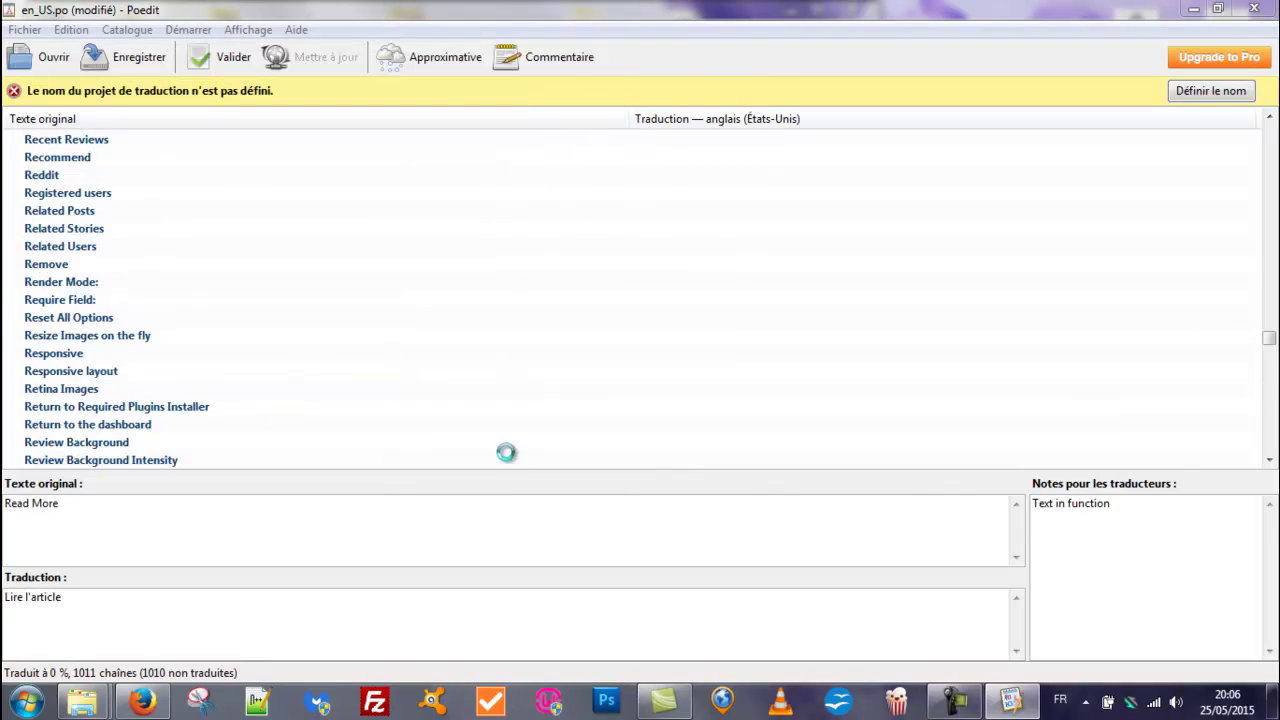
# Minimize Poedit and check the fr_FR.mo and fr_FR translation files in the desktop's Traduction folder
pyautogui.click(1193, 9)
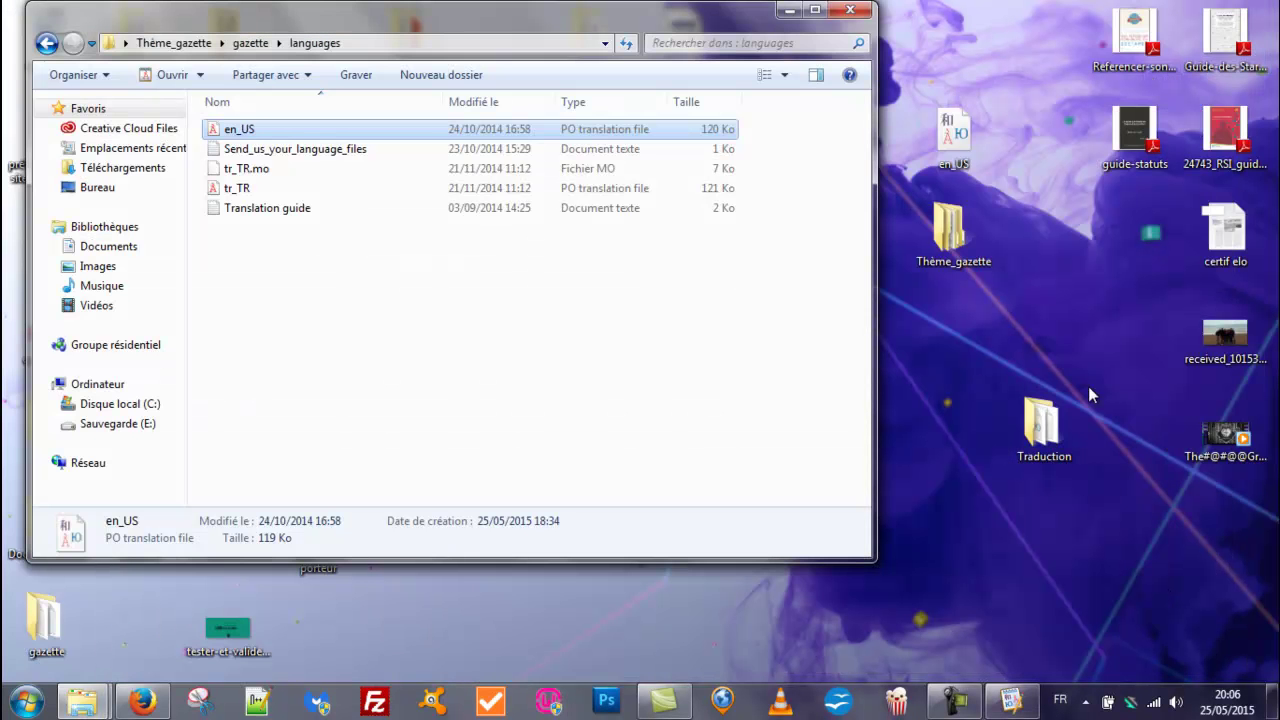
pyautogui.doubleClick(1042, 425)
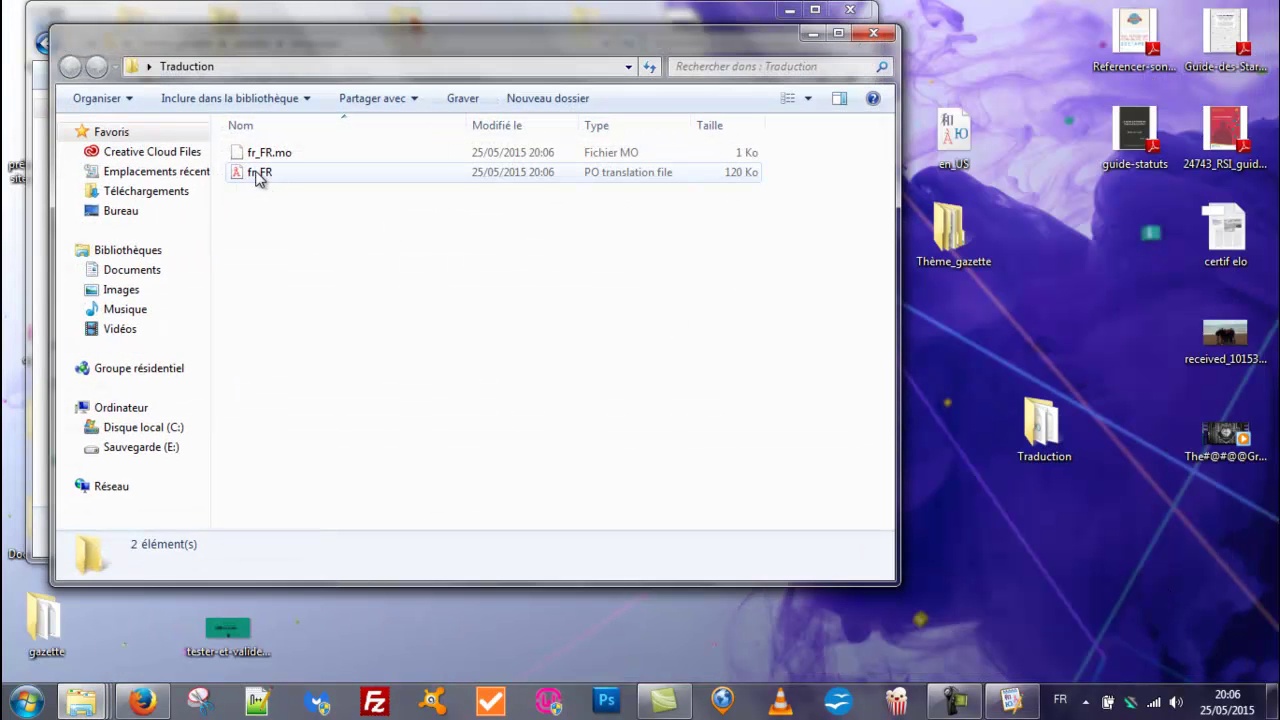
pyautogui.click(292, 156)
pyautogui.click(290, 176)
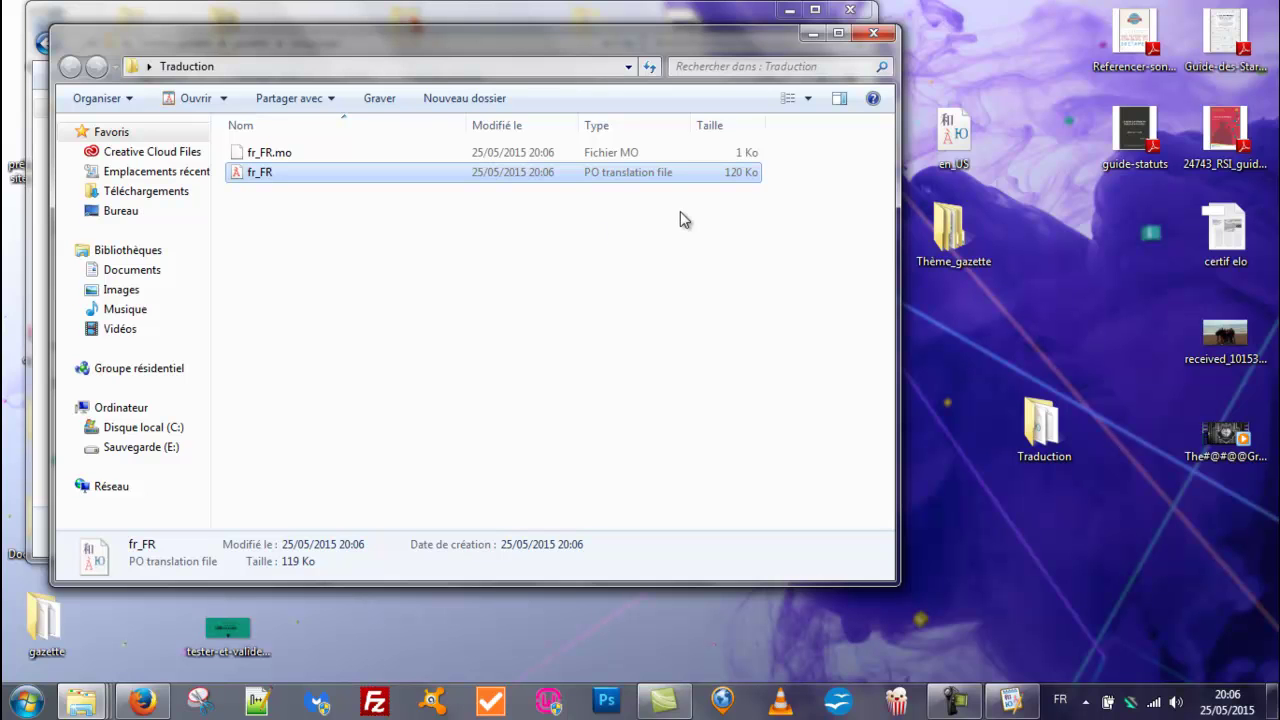
# Switch to FileZilla, dismiss the update notice and connect to the saved lesitedesentrepreneurs site
pyautogui.click(375, 708)
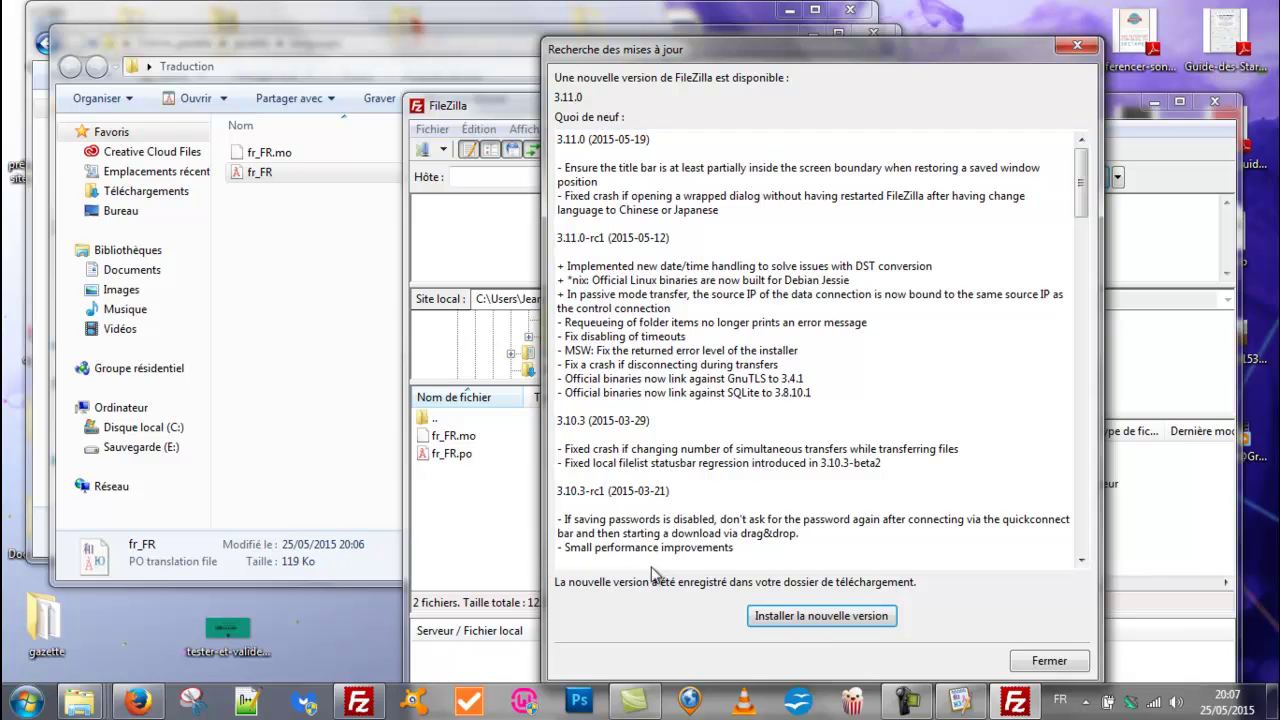
pyautogui.click(1047, 658)
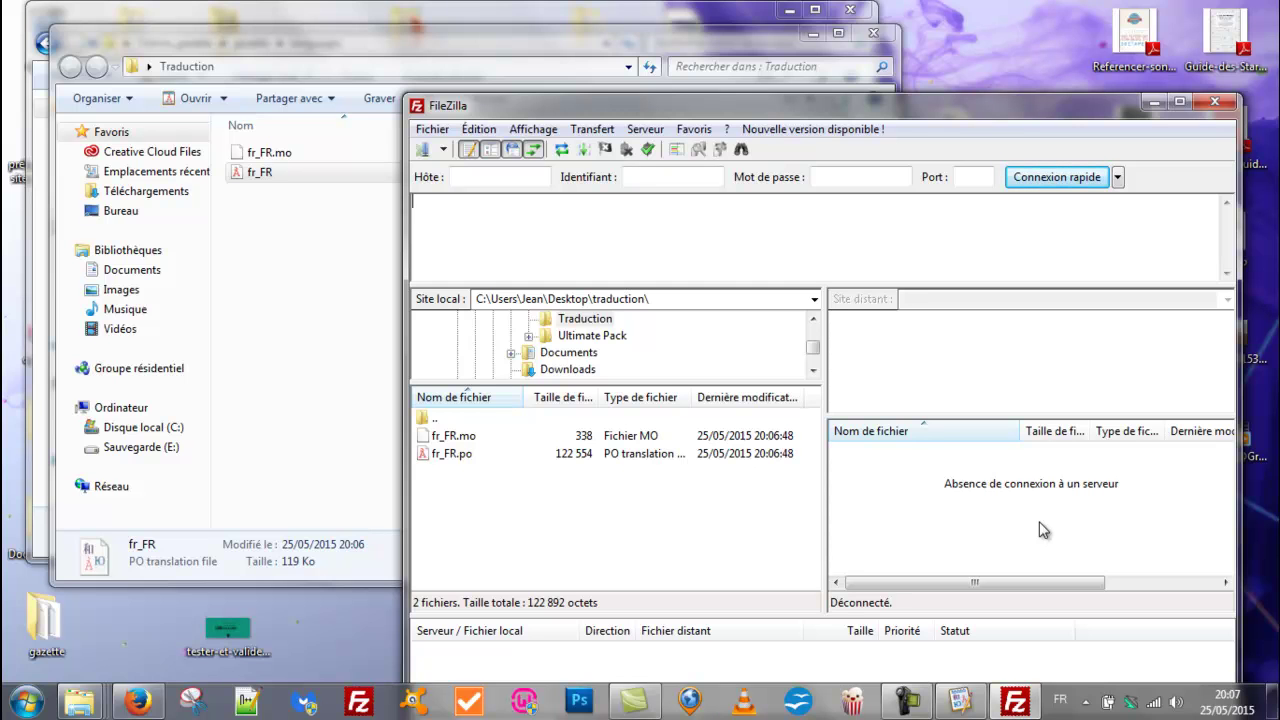
pyautogui.click(443, 149)
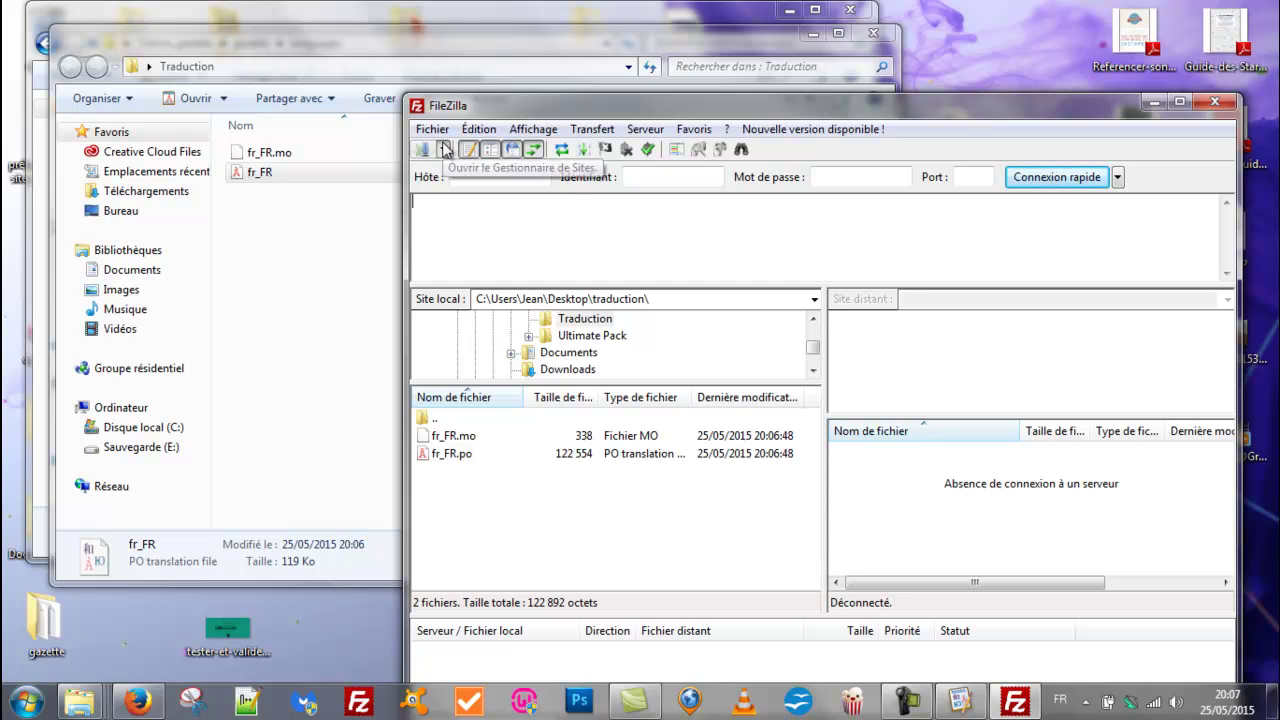
pyautogui.click(476, 173)
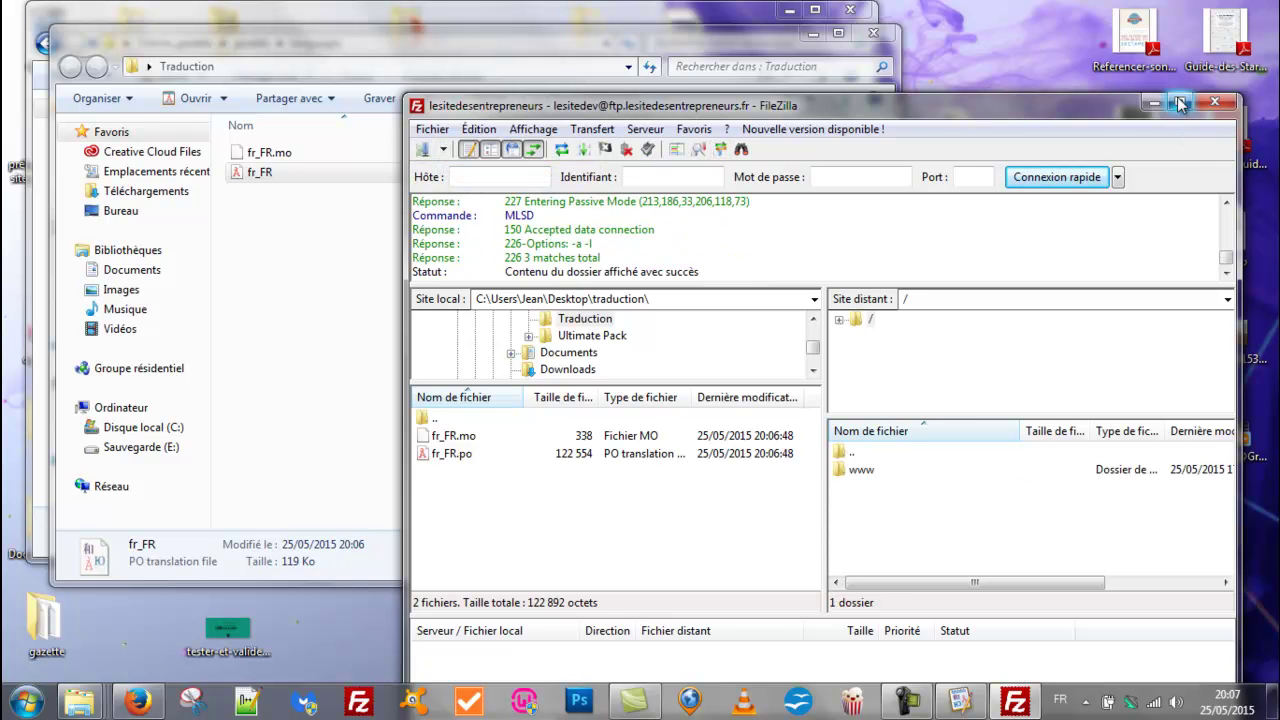
# Maximize the FileZilla window and enlarge the local folder tree area
pyautogui.click(851, 10)
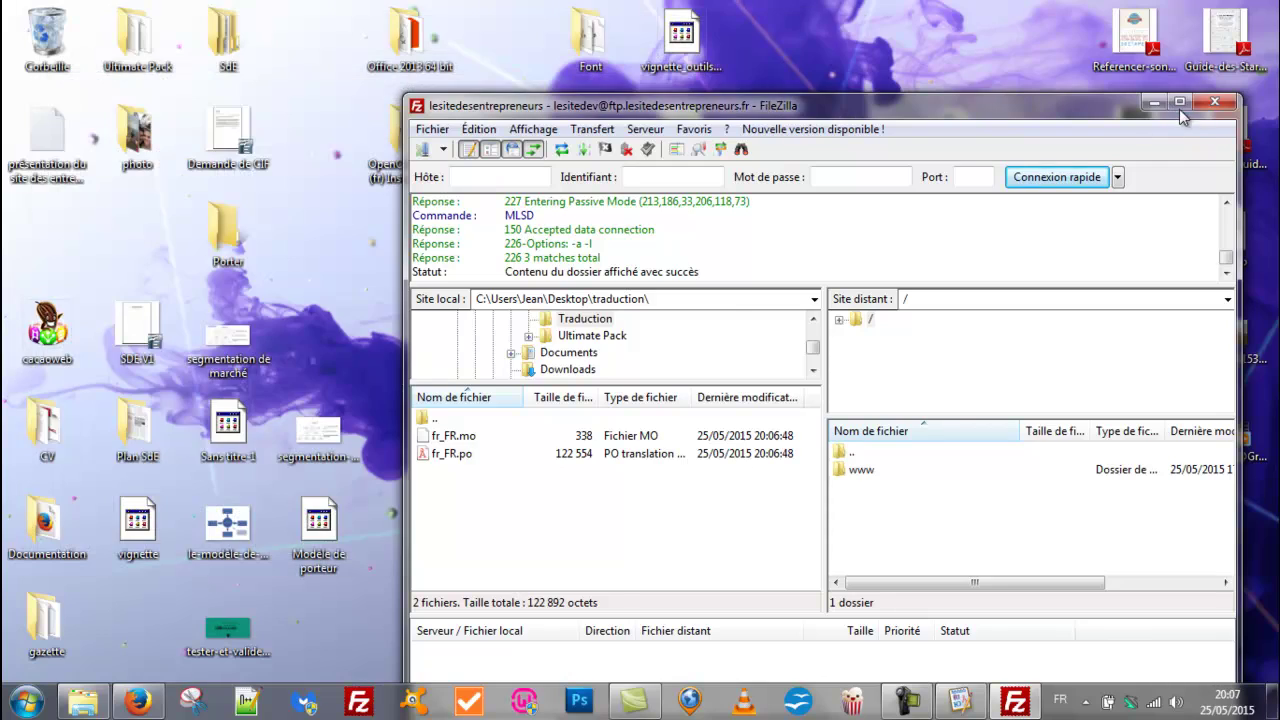
pyautogui.click(1180, 102)
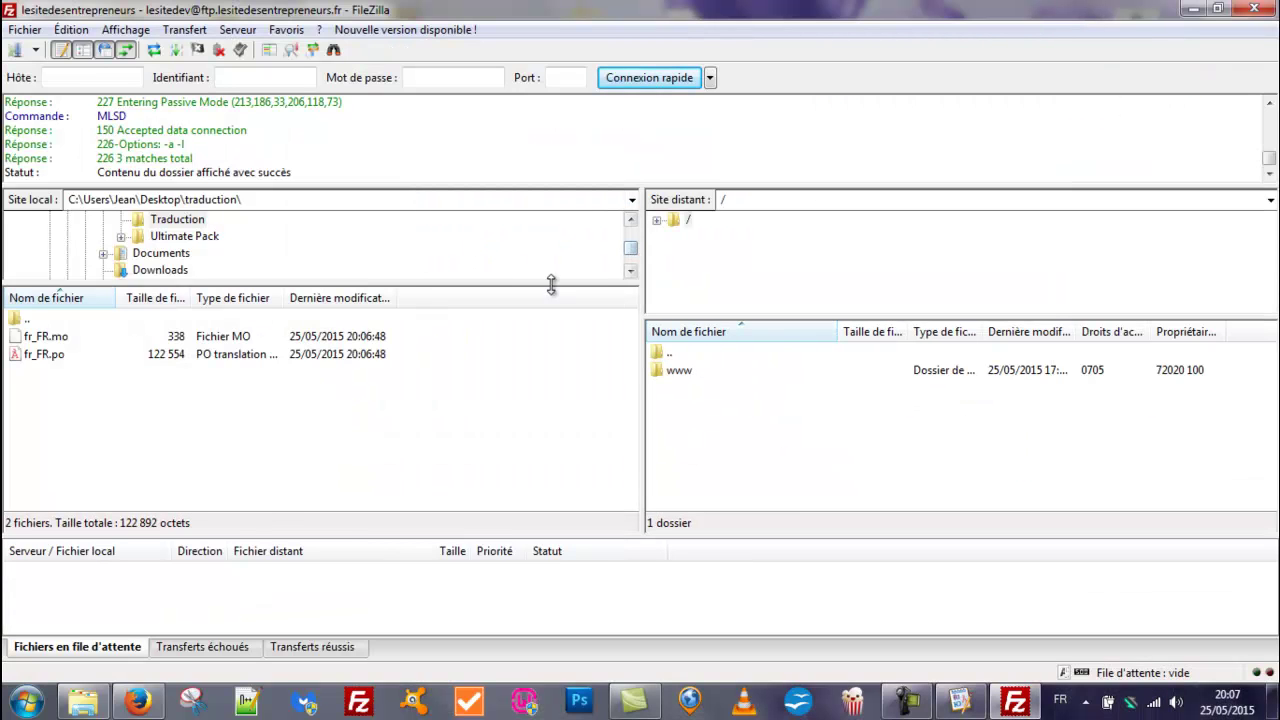
pyautogui.moveTo(553, 288); pyautogui.dragTo(557, 370)
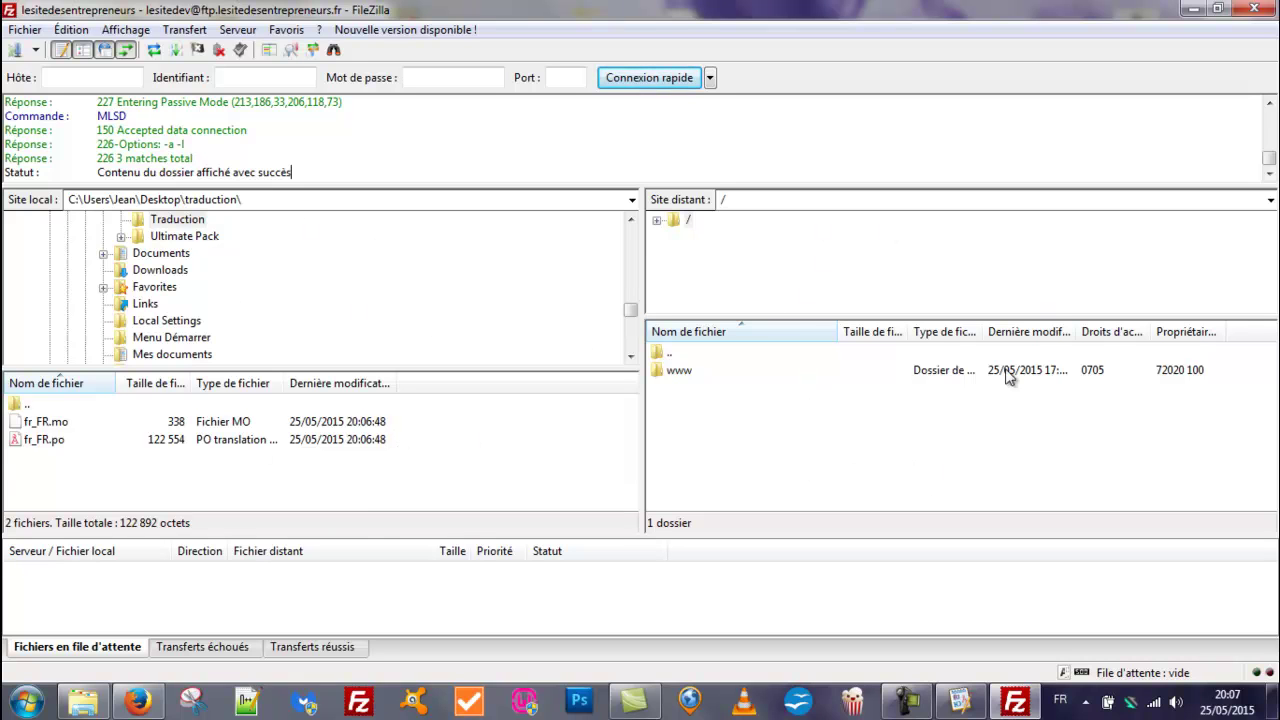
# Open the remote folder /www/wp-content/themes/gazette on the server
pyautogui.doubleClick(686, 374)
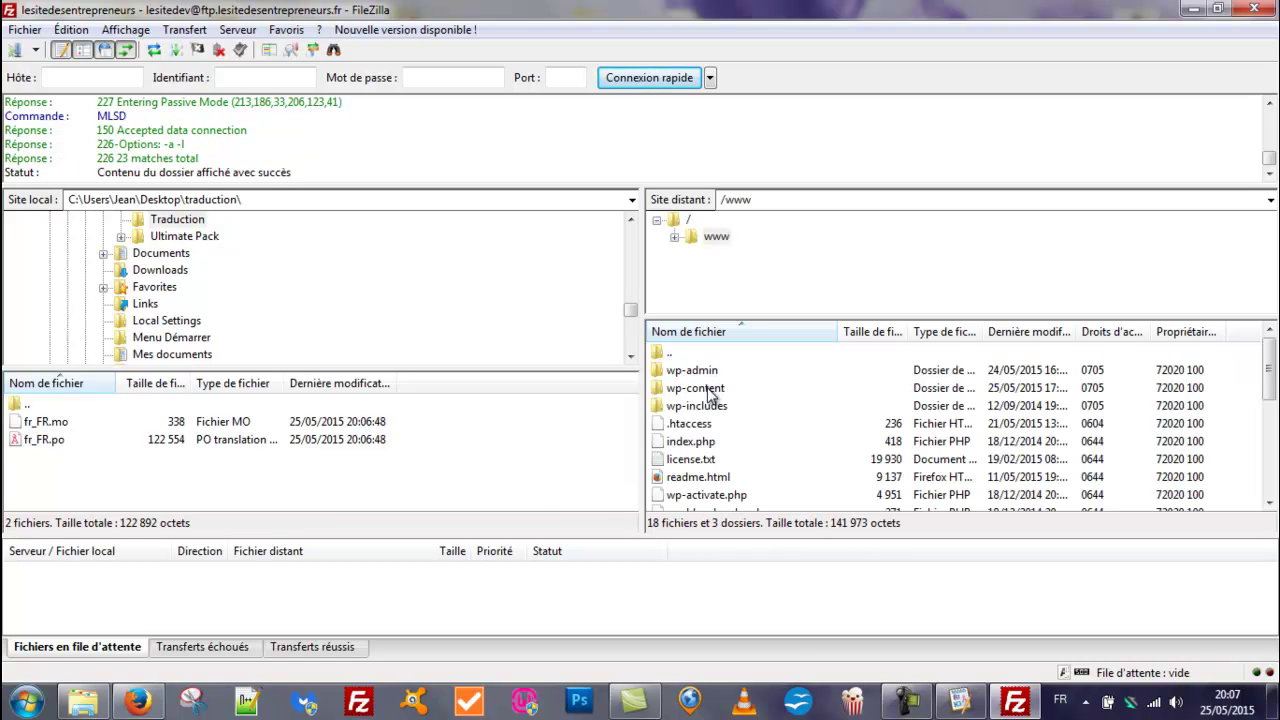
pyautogui.doubleClick(708, 391)
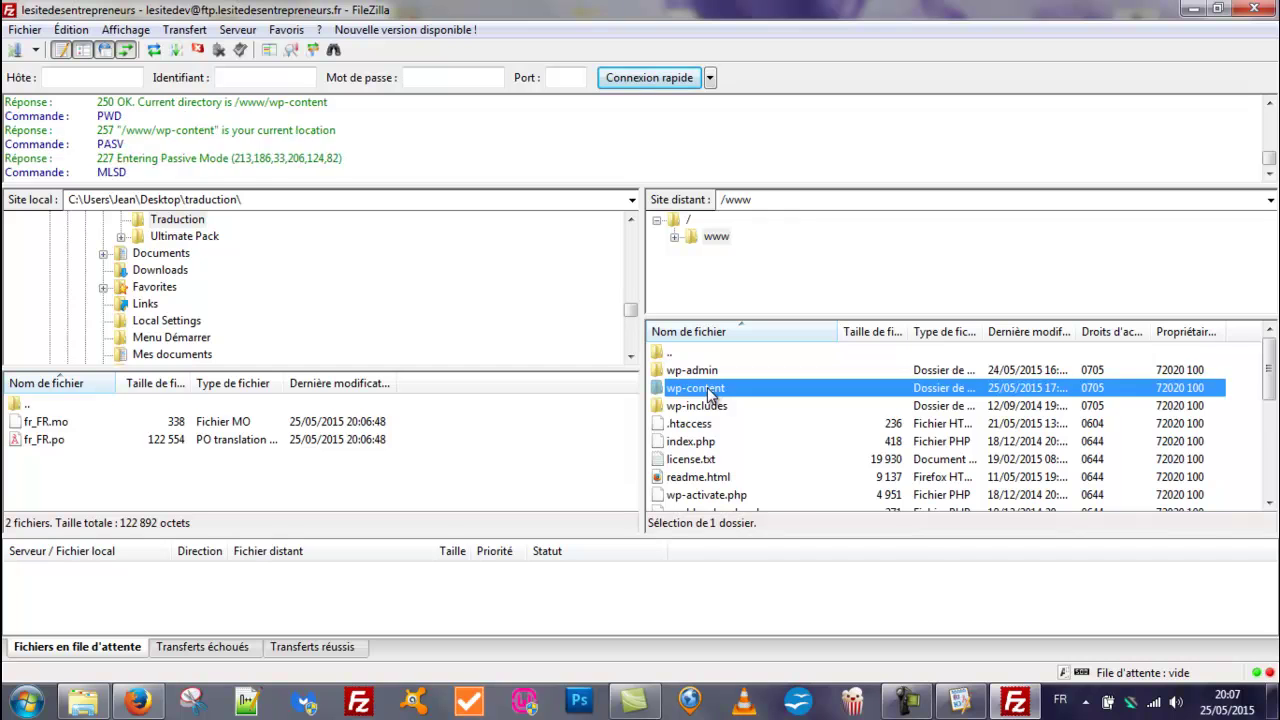
pyautogui.scroll(-1, 718, 418)
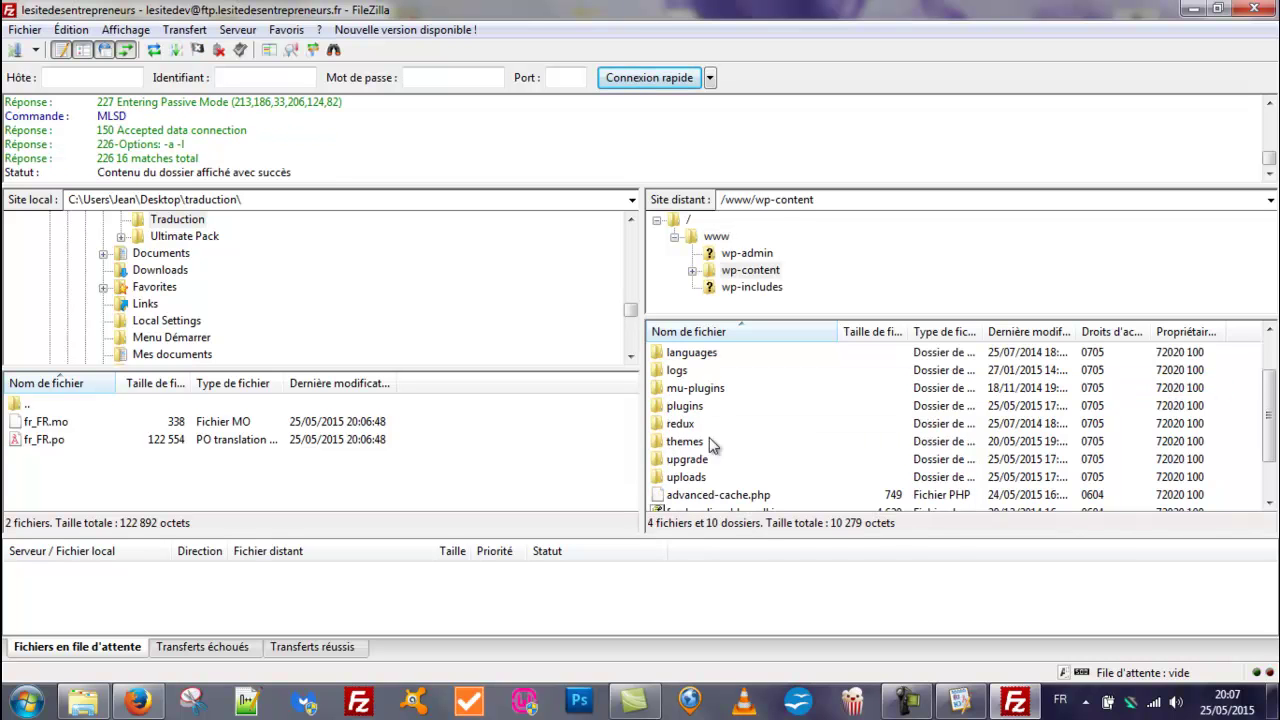
pyautogui.doubleClick(692, 443)
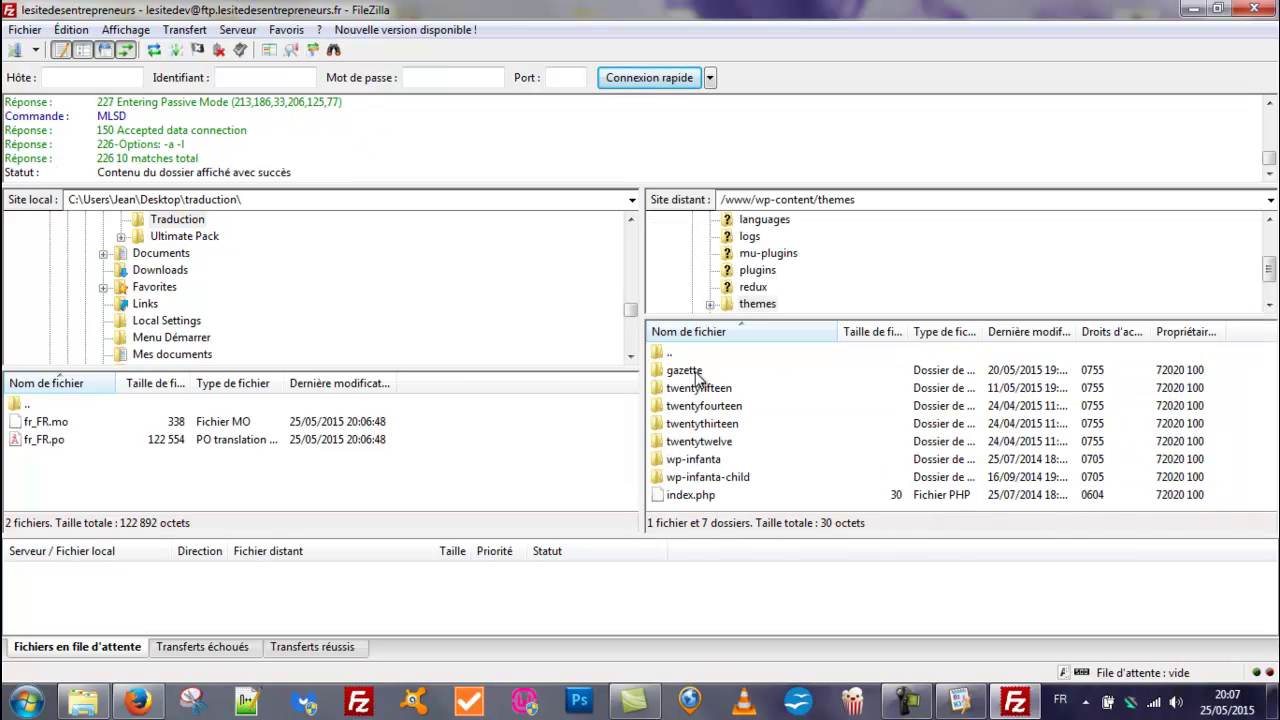
pyautogui.doubleClick(686, 371)
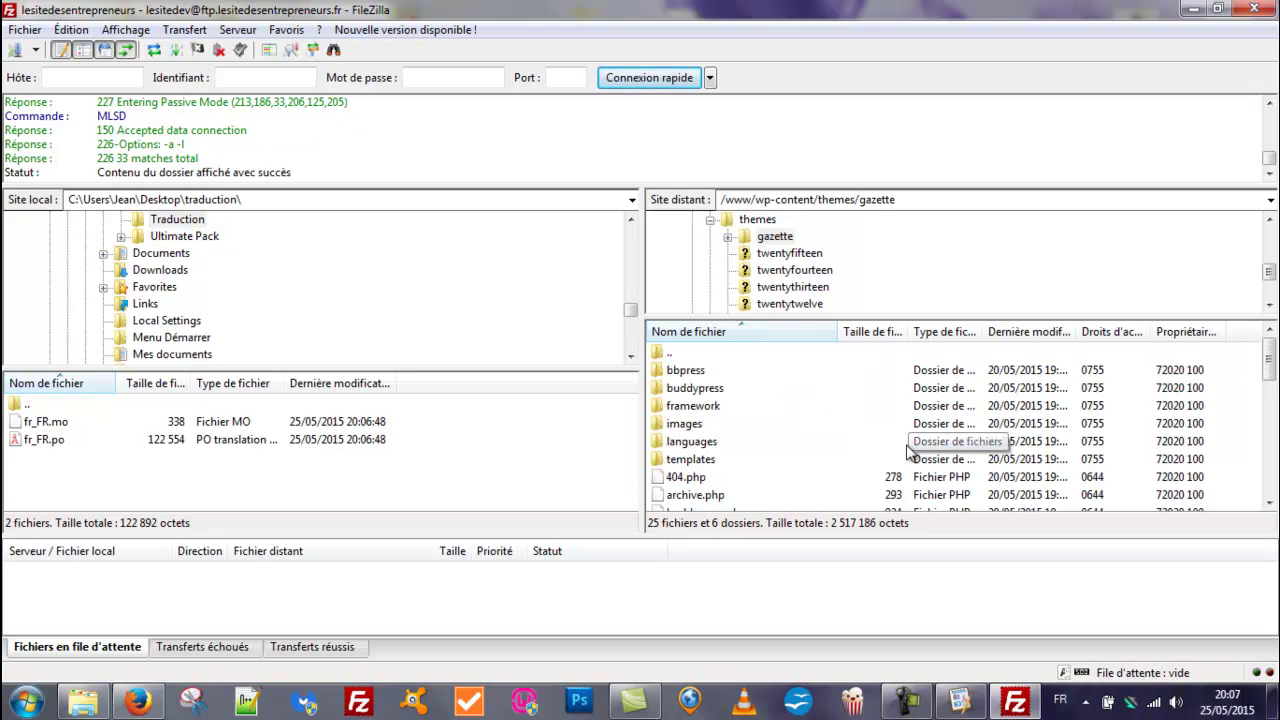
# Upload fr_FR.mo and fr_FR.po from the local Traduction folder into the gazette theme's languages folder on the server
pyautogui.doubleClick(721, 443)
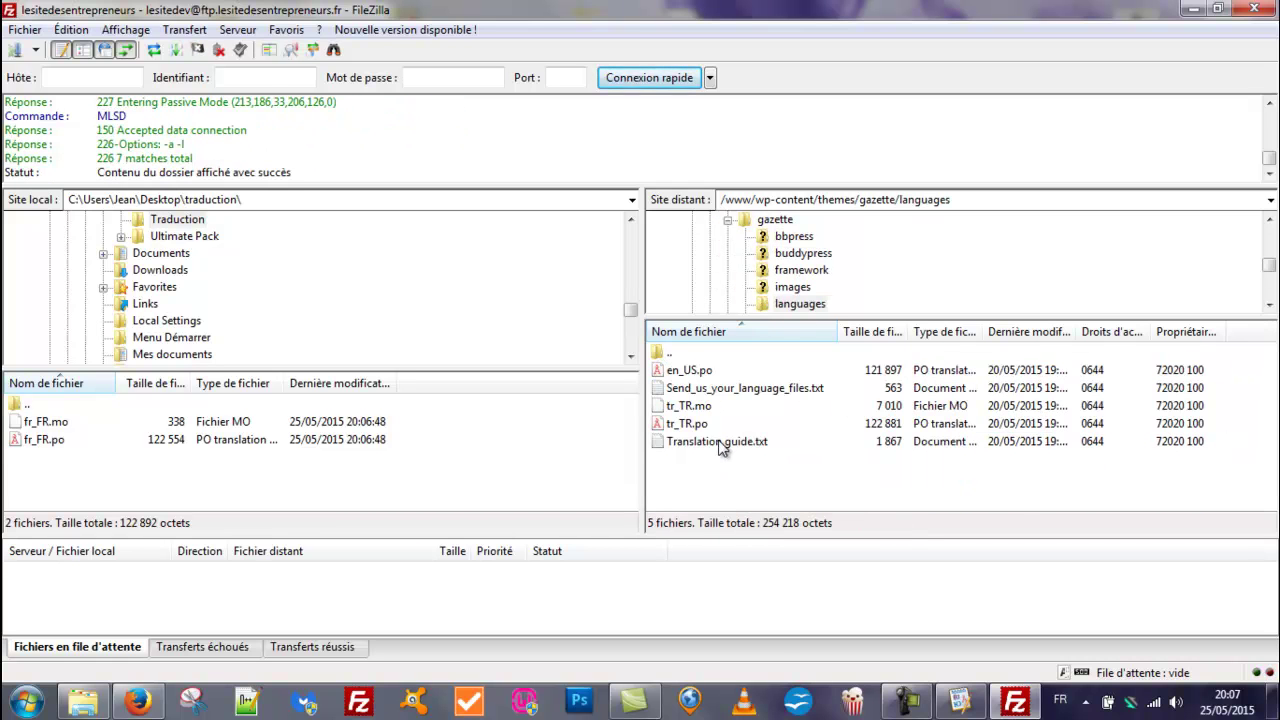
pyautogui.click(686, 374)
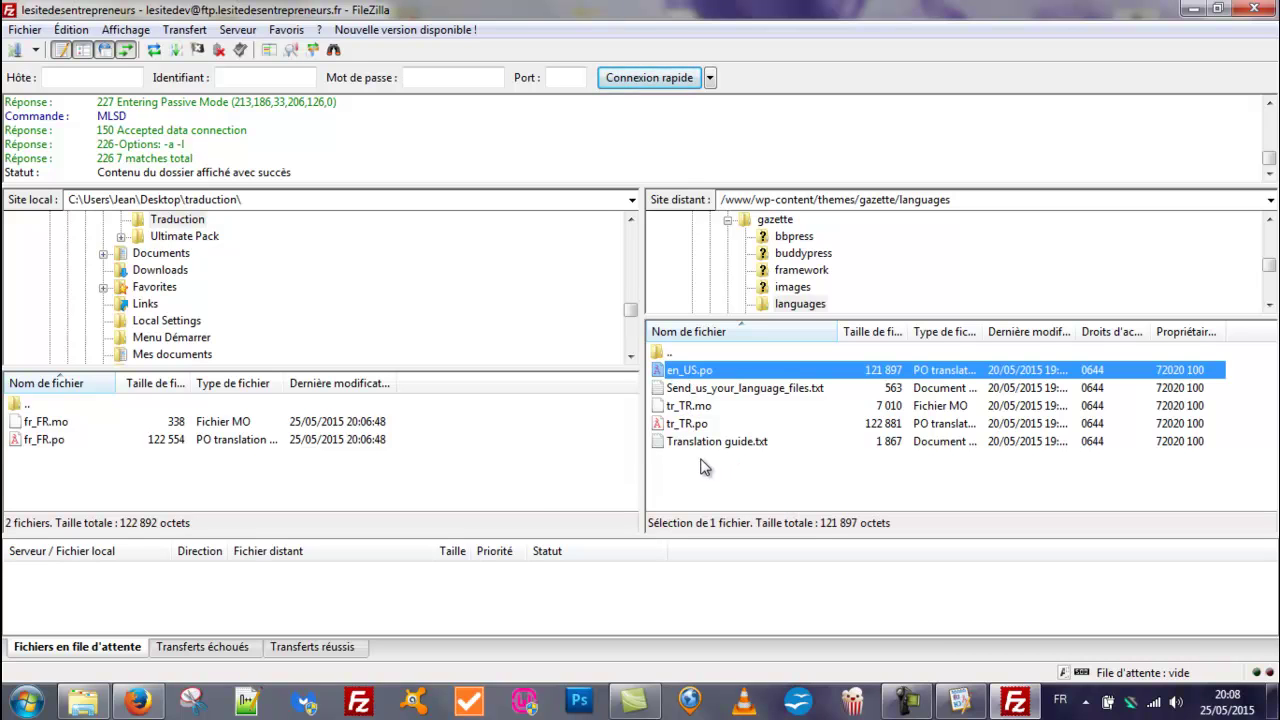
pyautogui.moveTo(190, 484); pyautogui.dragTo(724, 450)
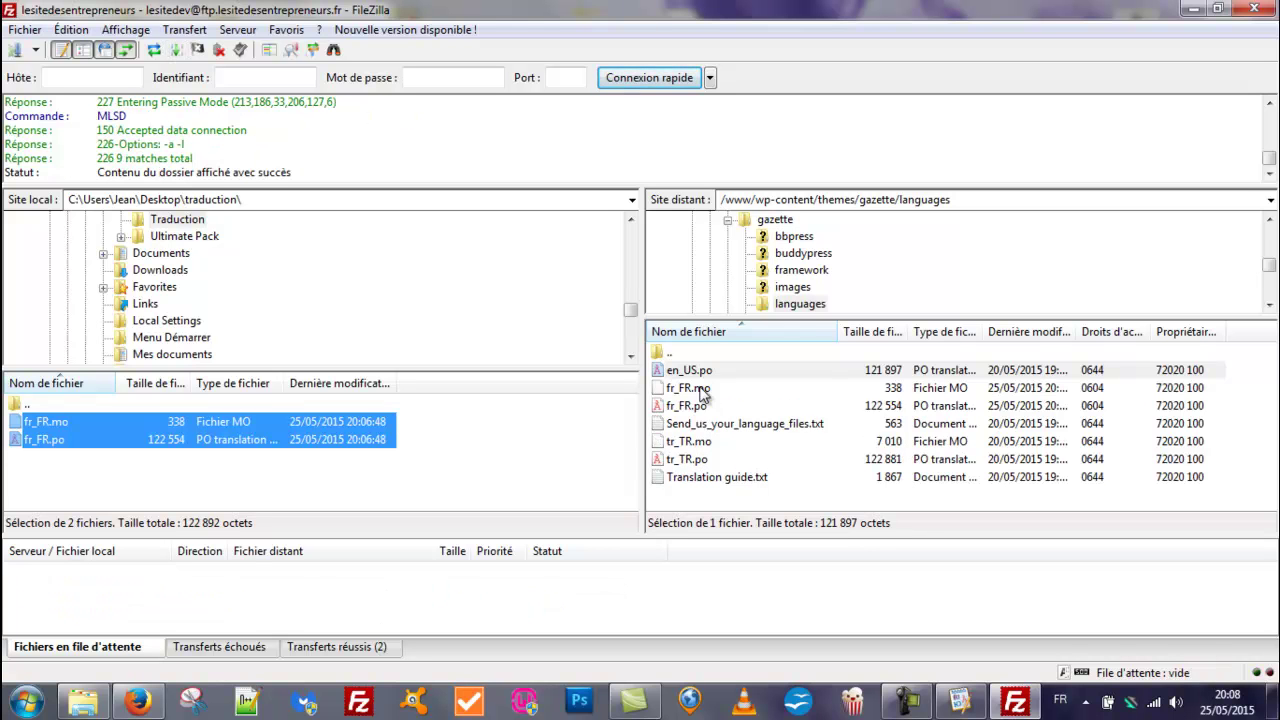
# Switch to Firefox, visit the Le Site des Entrepreneurs home page from the WordPress admin and examine its article sections for the translation
pyautogui.click(148, 690)
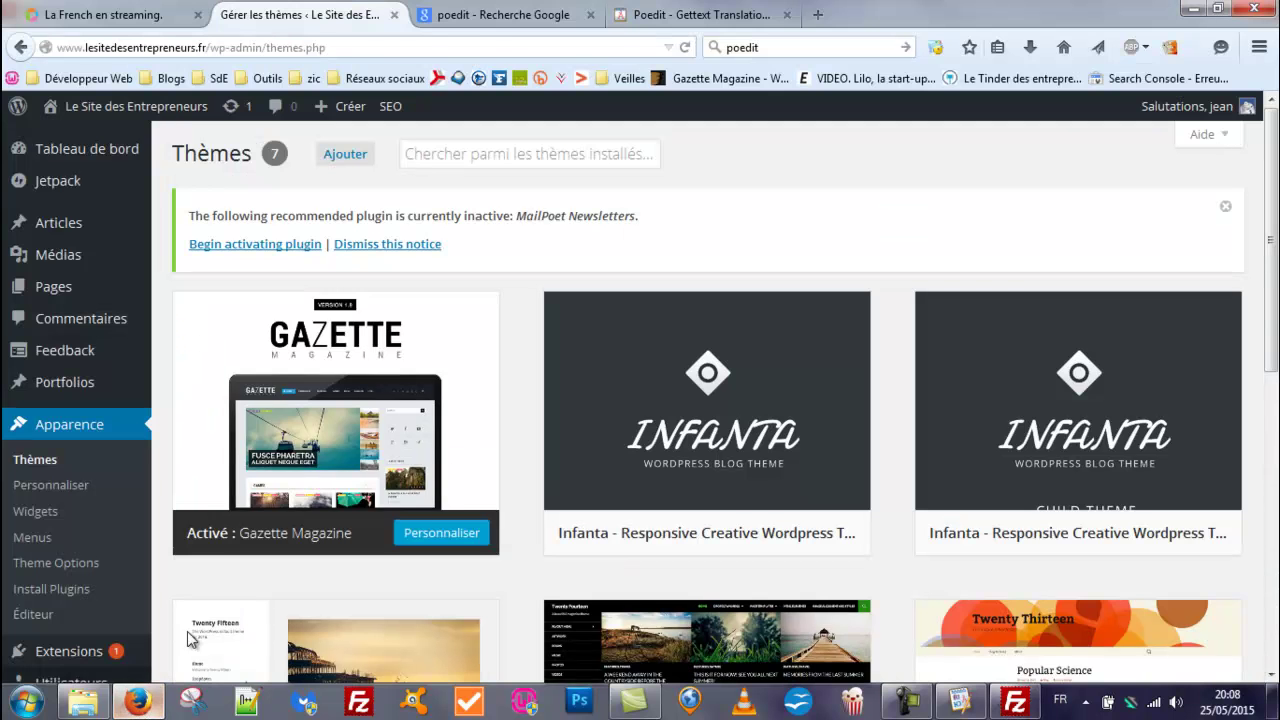
pyautogui.click(105, 108)
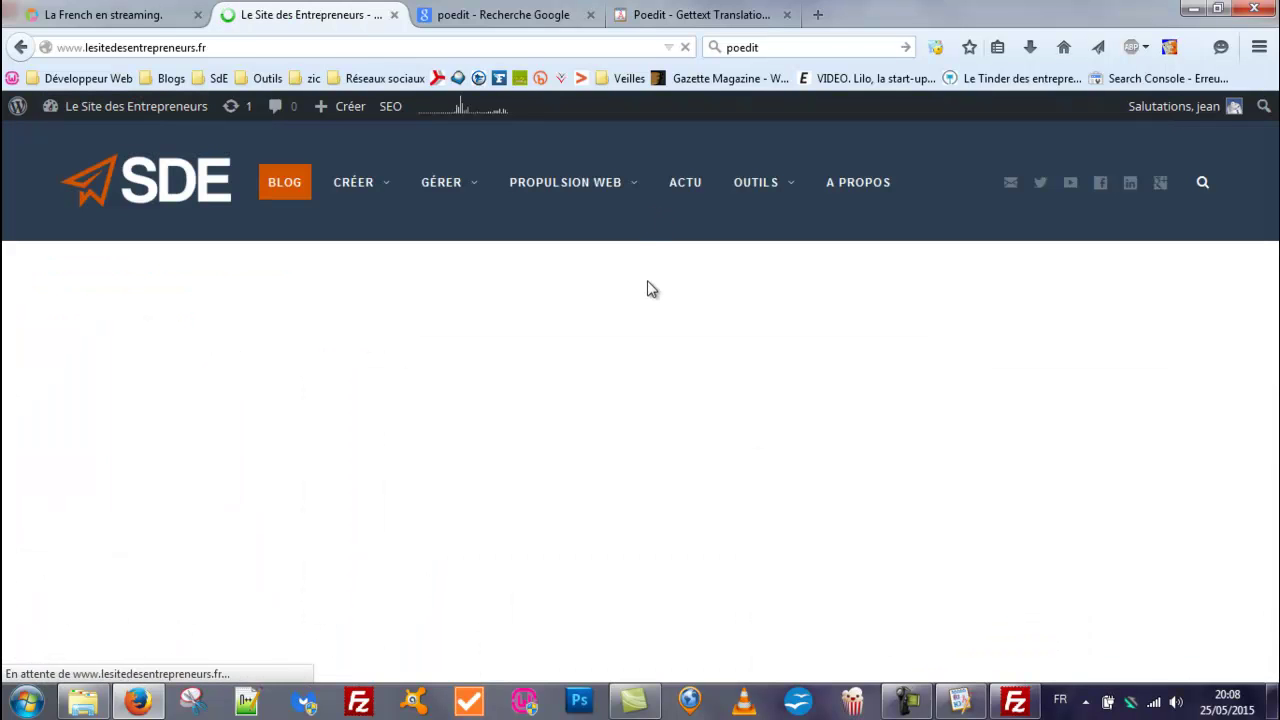
pyautogui.scroll(-5, 645, 294)
pyautogui.scroll(-7, 643, 305)
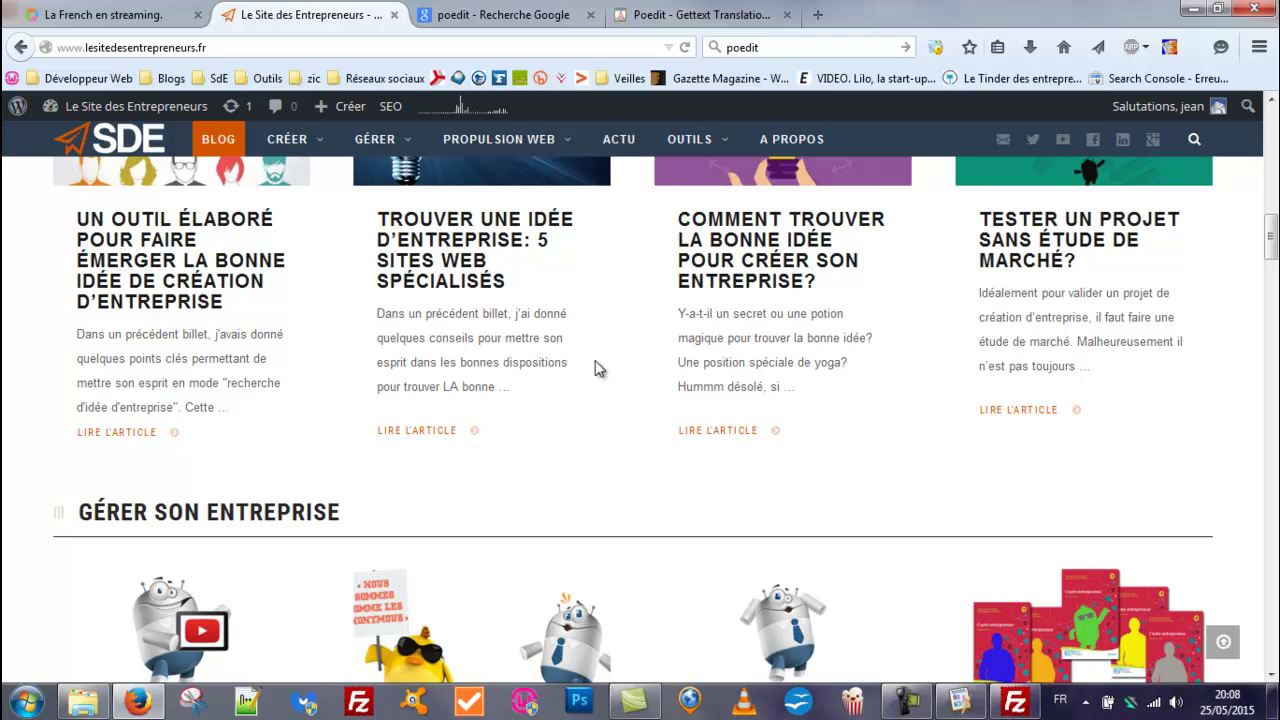
pyautogui.click(635, 702)
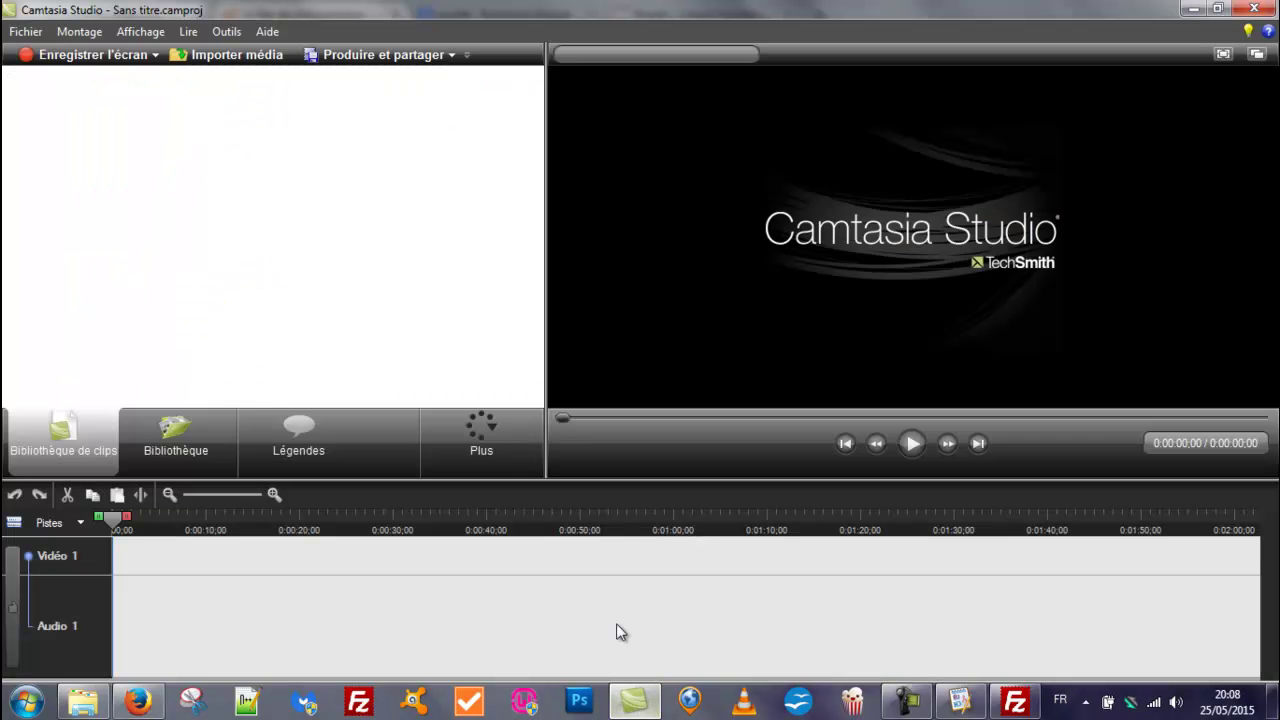